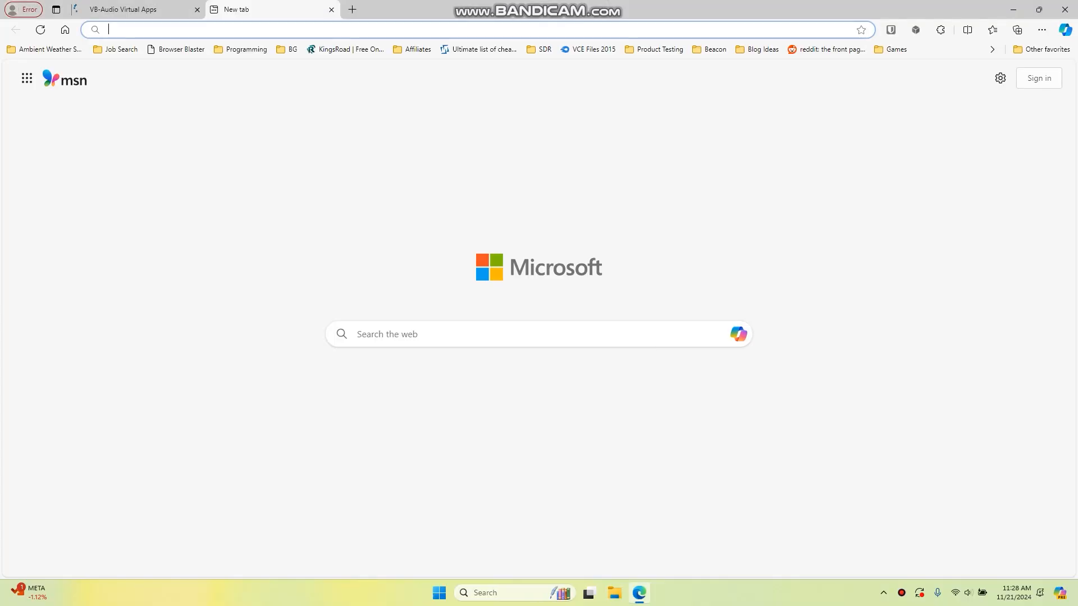
Step: Look over the VB-CABLE download page, and open kiwisdr.com in the other browser tab
{"action": "key", "text": "ctrl+shift+Tab"}
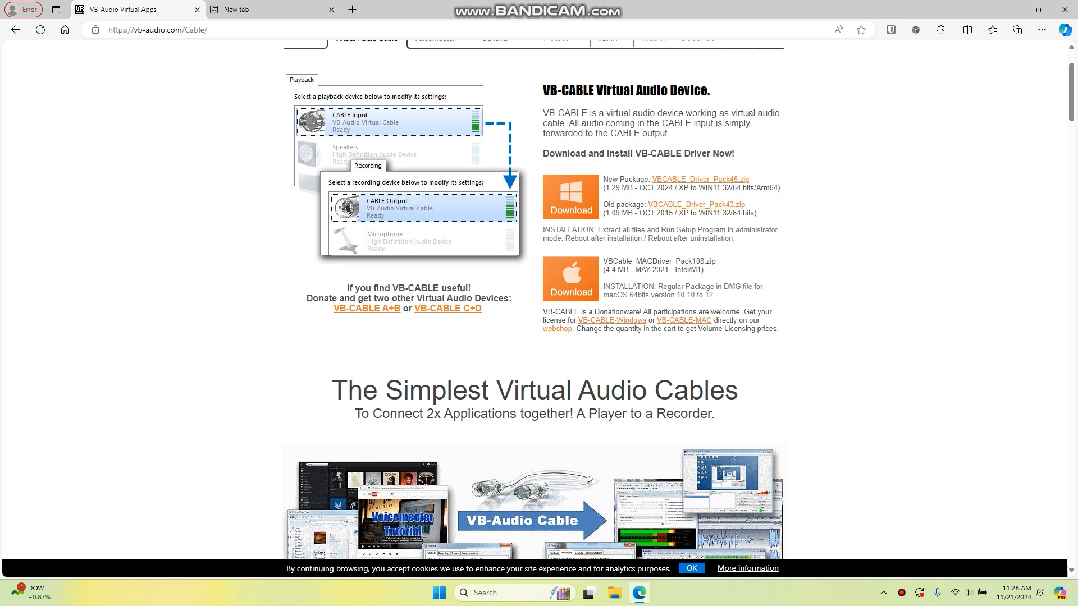
{"action": "scroll", "coordinate": [533, 304], "scroll_direction": "up", "scroll_amount": 2}
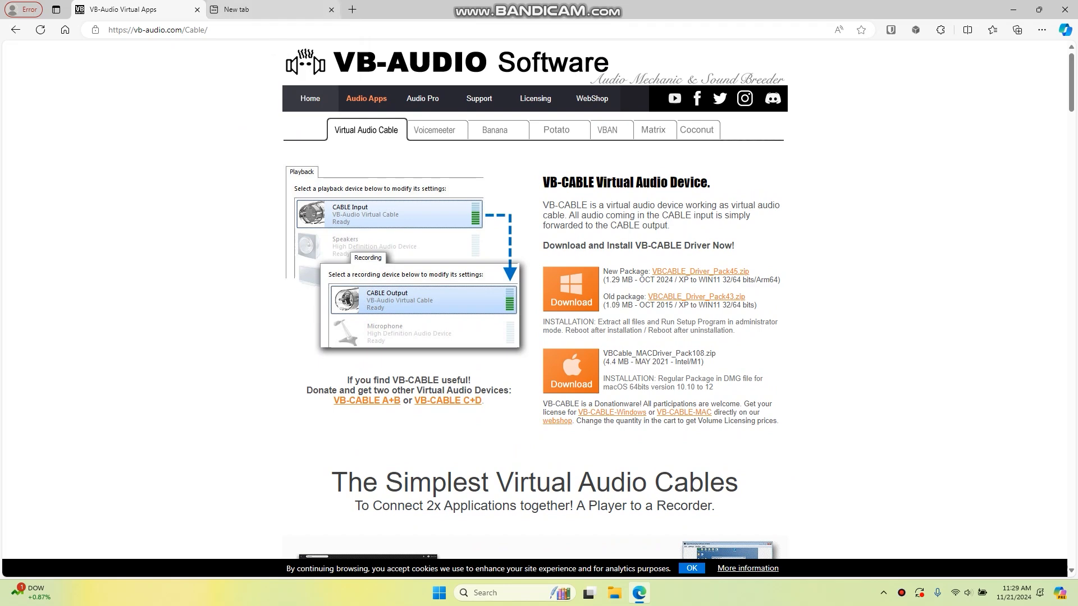
{"action": "key", "text": "ctrl+Tab"}
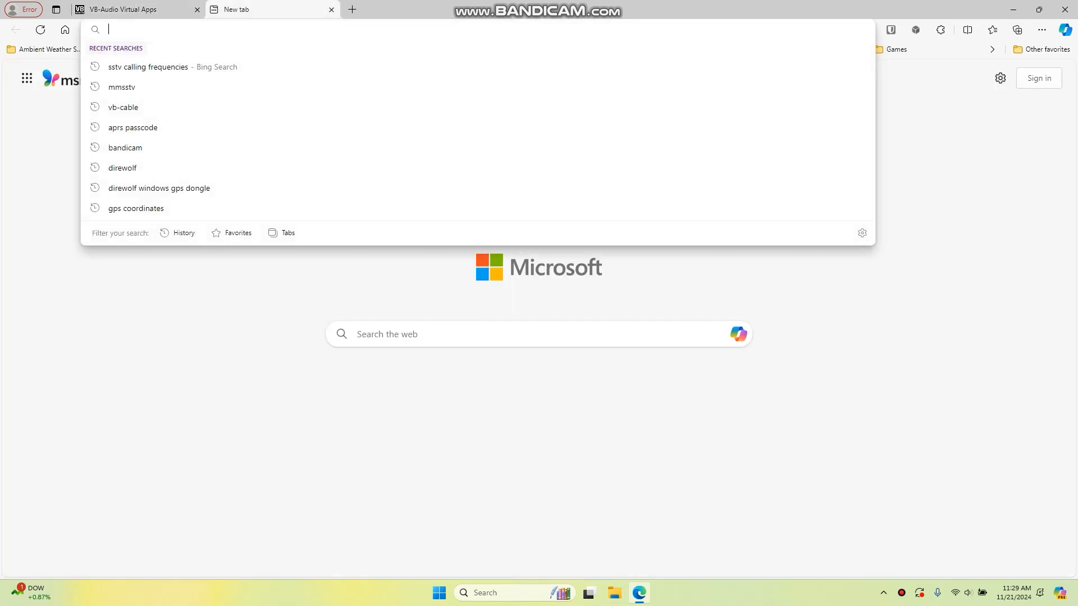
{"action": "type", "text": "kiwisdr"}
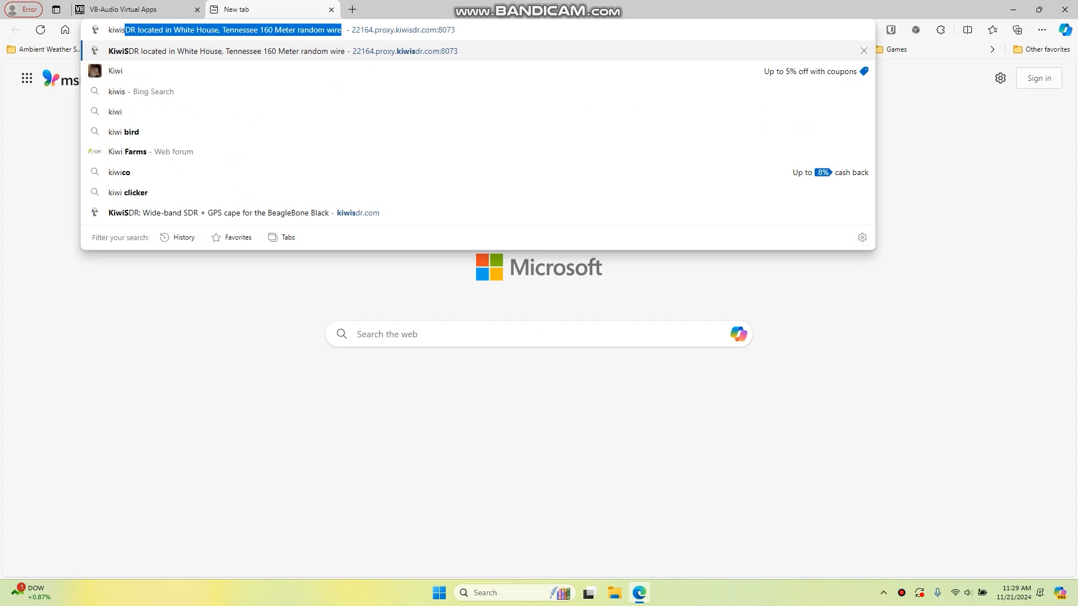
{"action": "type", "text": ".com"}
{"action": "key", "text": "Return"}
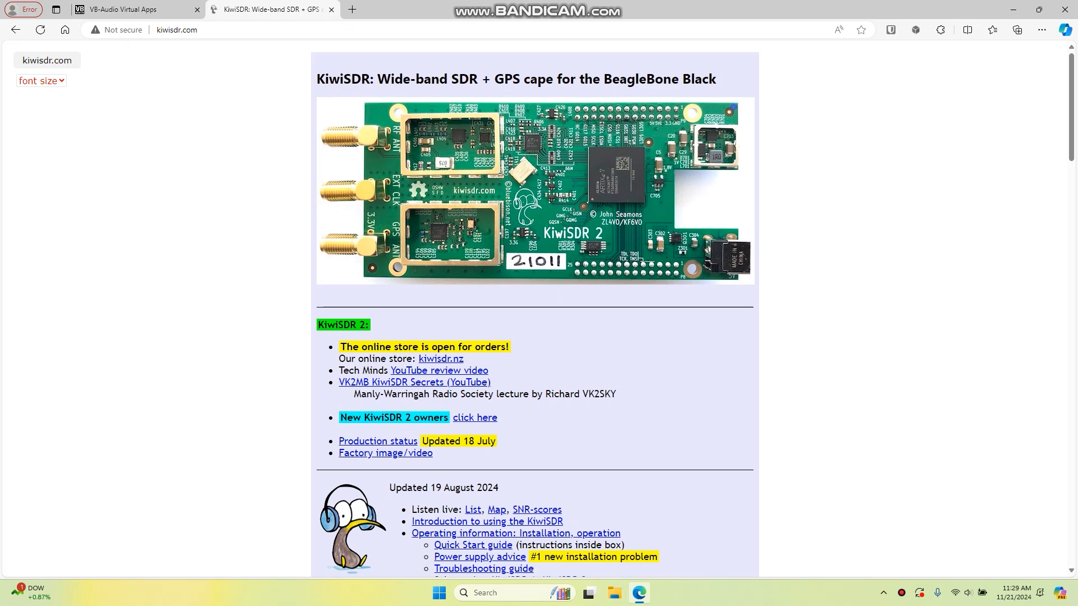
Step: Open the live receiver map and connect to the Northern Utah KiwiSDR #3 receiver in Corinne, Utah
{"action": "left_click", "coordinate": [496, 510]}
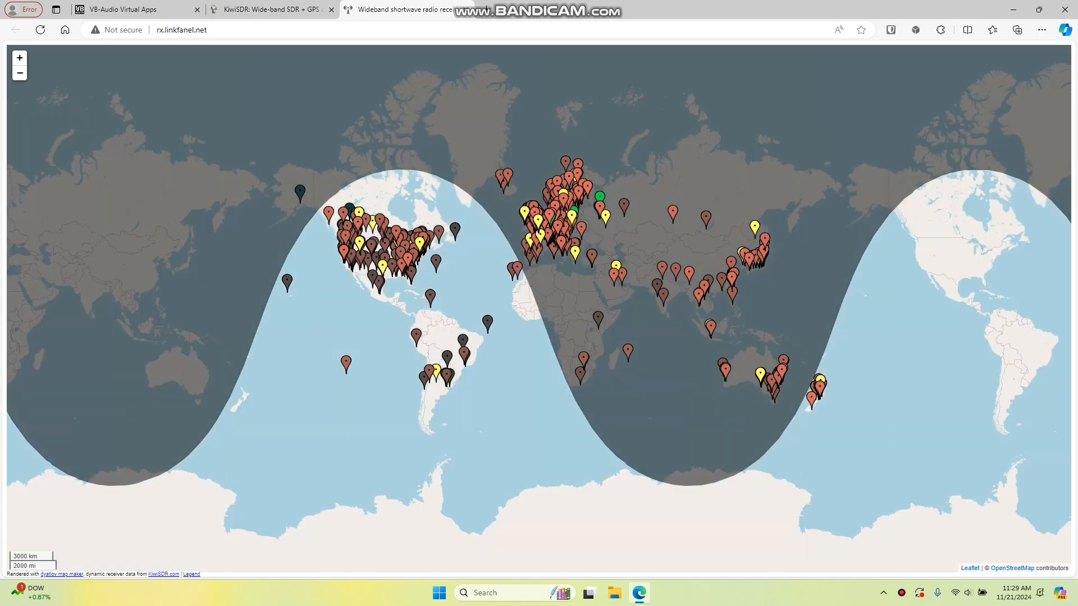
{"action": "scroll", "coordinate": [427, 263], "scroll_direction": "up", "scroll_amount": 2}
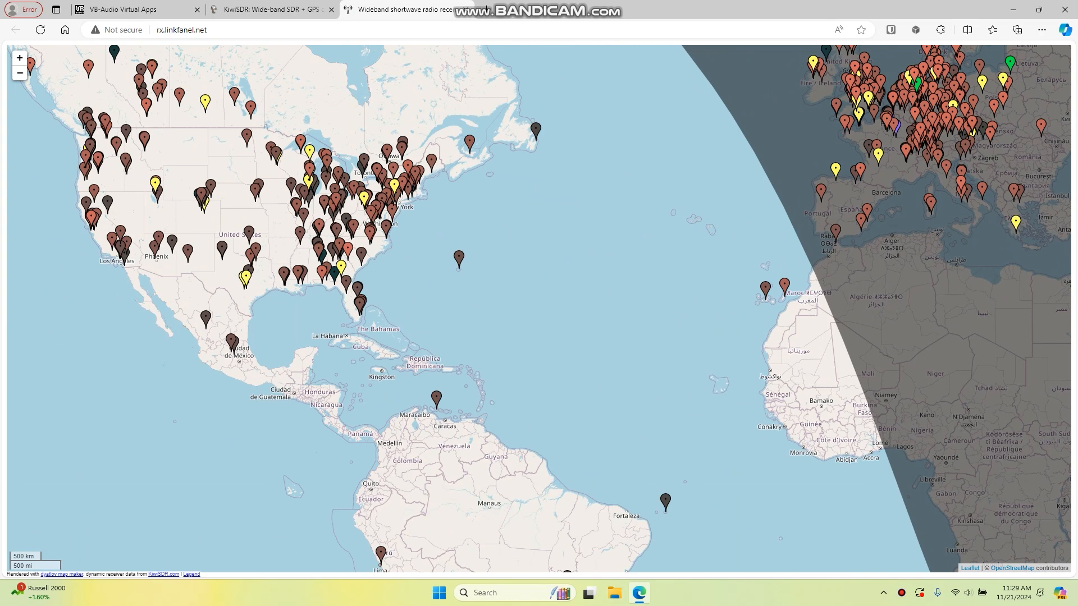
{"action": "key", "text": "Left"}
{"action": "key", "text": "Left"}
{"action": "key", "text": "Left"}
{"action": "left_click", "coordinate": [292, 182]}
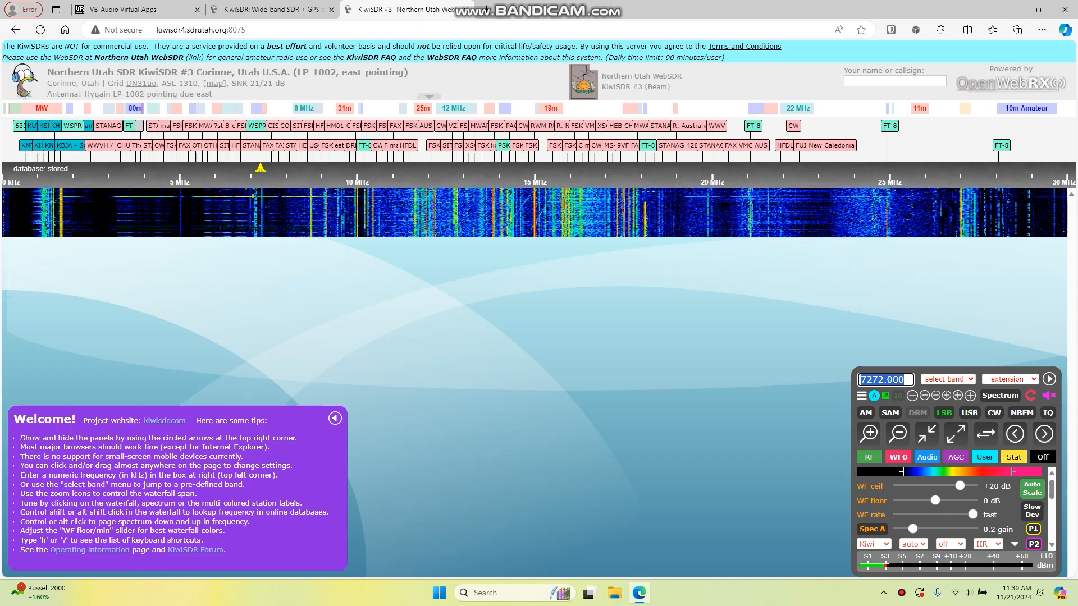
Step: Search the web for wsjtx in a new tab and open the WSJT-X page on SourceForge
{"action": "key", "text": "ctrl+t"}
{"action": "type", "text": "ws"}
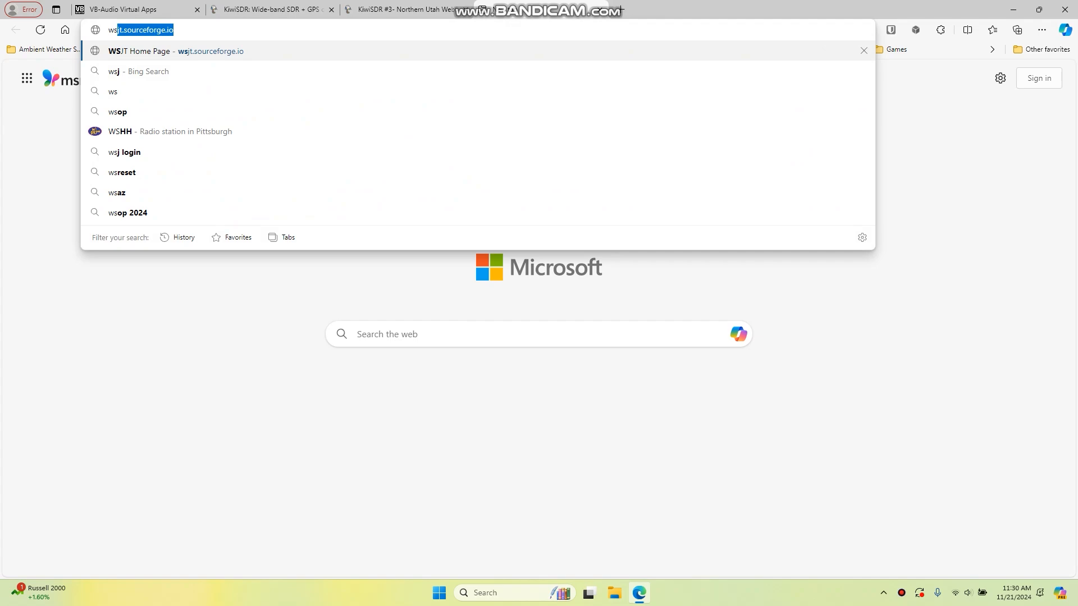
{"action": "type", "text": "jtx"}
{"action": "key", "text": "Return"}
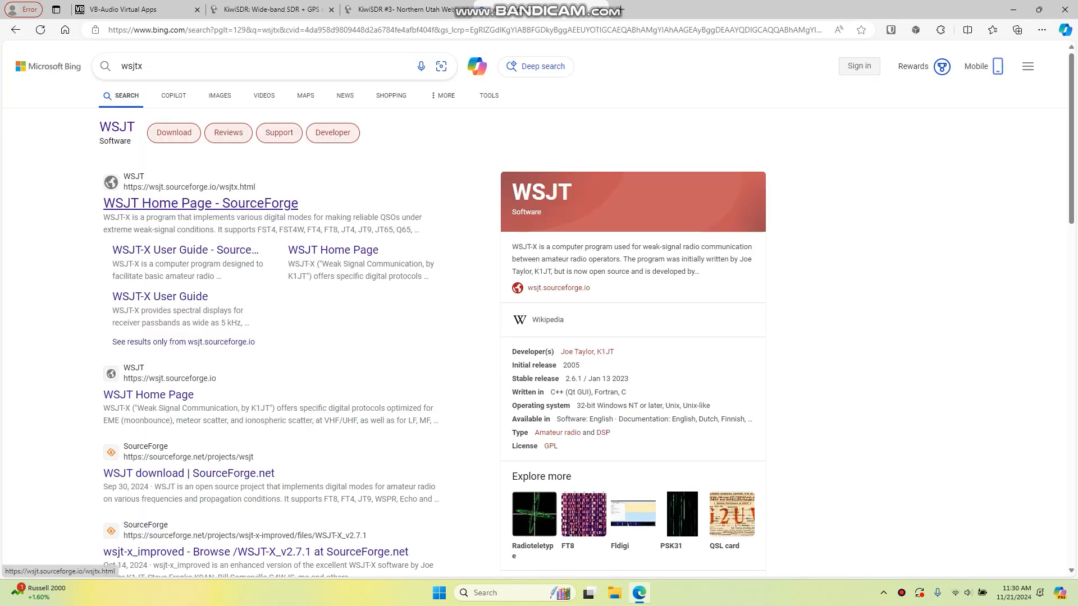
{"action": "left_click", "coordinate": [201, 203]}
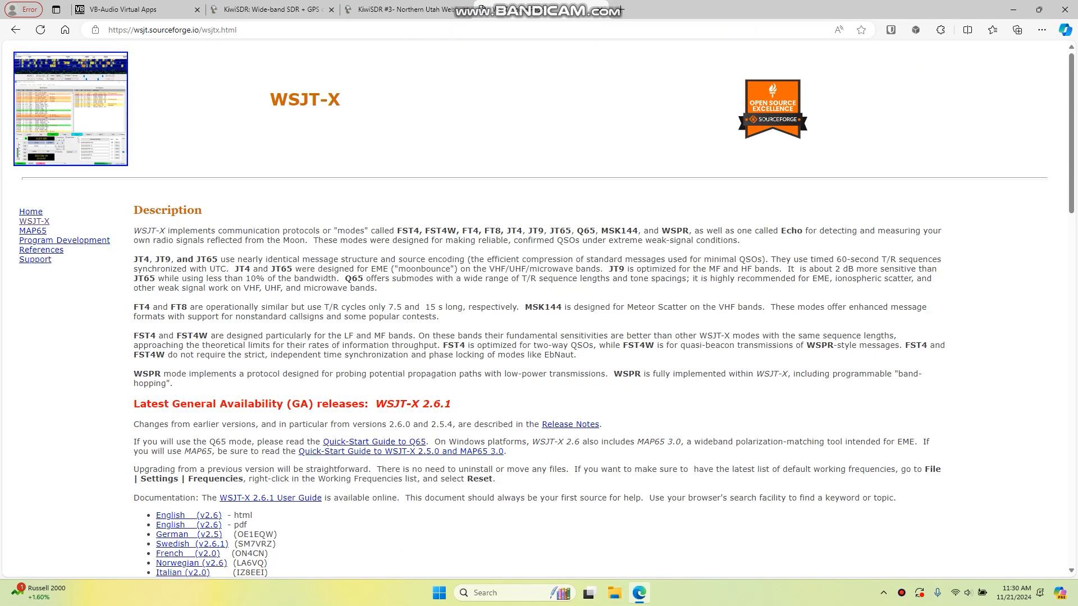
Step: Download the 64-bit Windows installer for WSJT-X 2.6.1 from the installation packages section
{"action": "scroll", "coordinate": [401, 368], "scroll_direction": "down", "scroll_amount": 2}
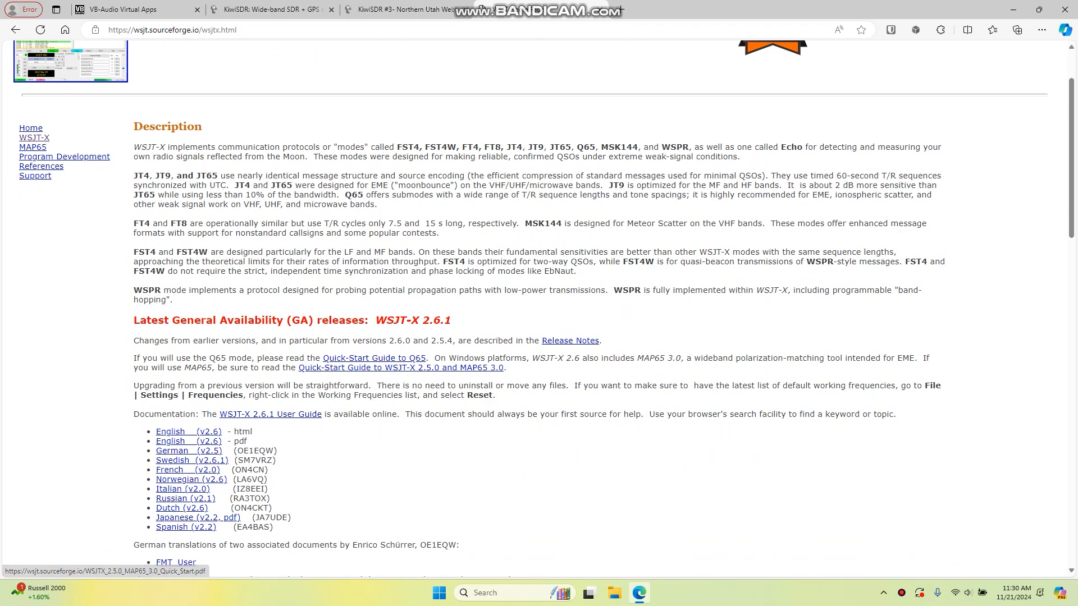
{"action": "scroll", "coordinate": [401, 368], "scroll_direction": "up", "scroll_amount": 2}
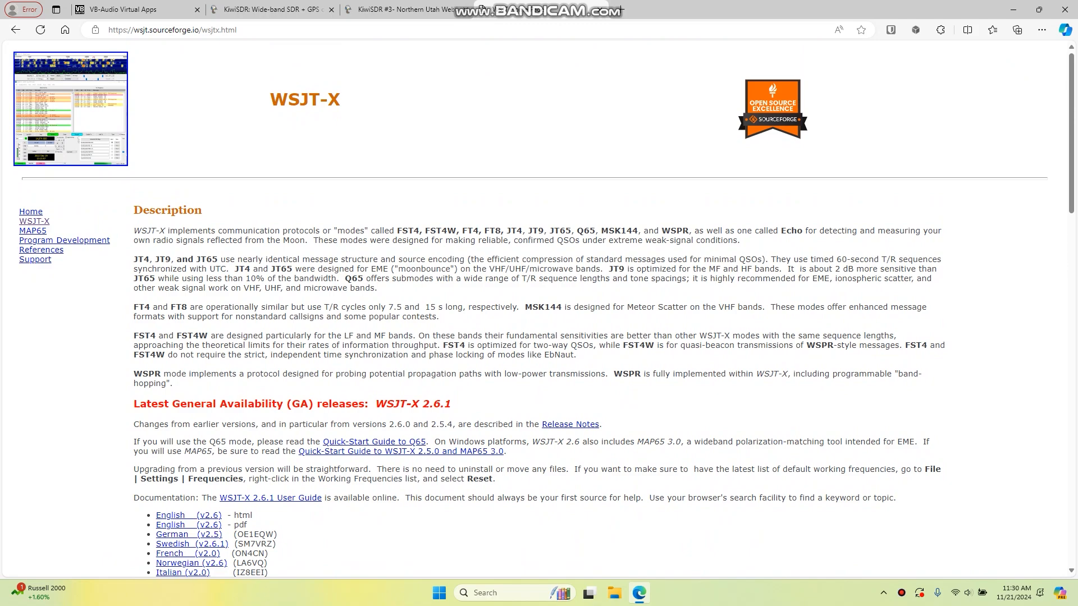
{"action": "scroll", "coordinate": [544, 309], "scroll_direction": "down", "scroll_amount": 3}
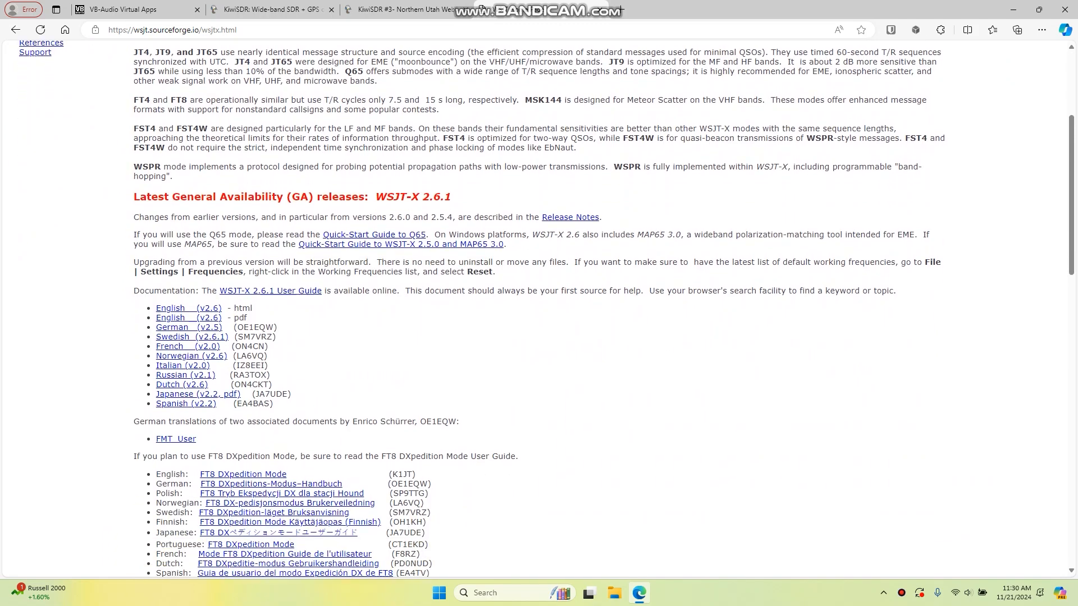
{"action": "scroll", "coordinate": [544, 308], "scroll_direction": "down", "scroll_amount": 8}
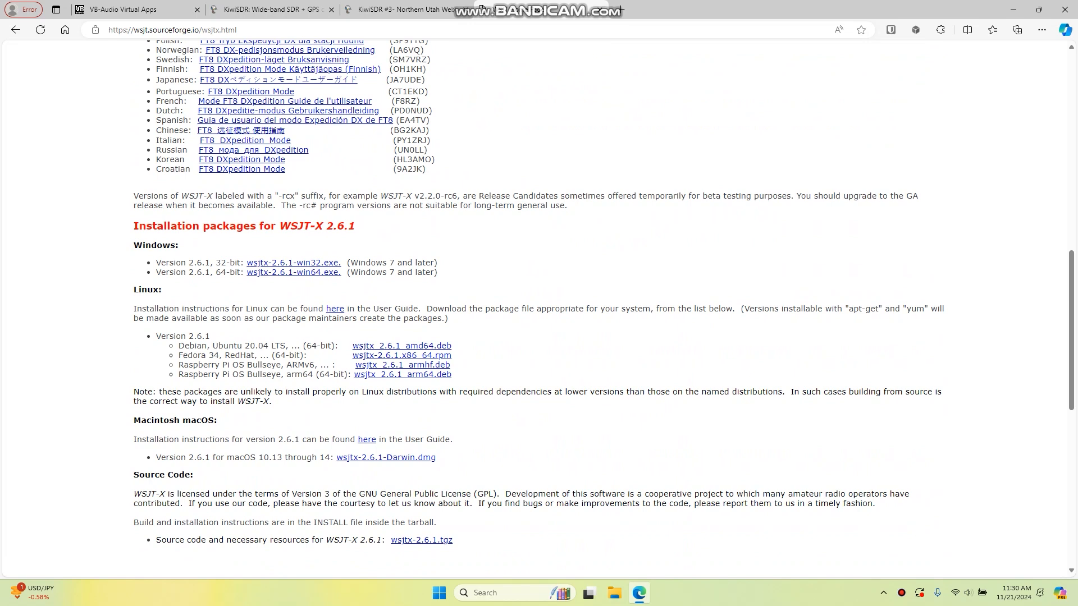
{"action": "left_click", "coordinate": [294, 272]}
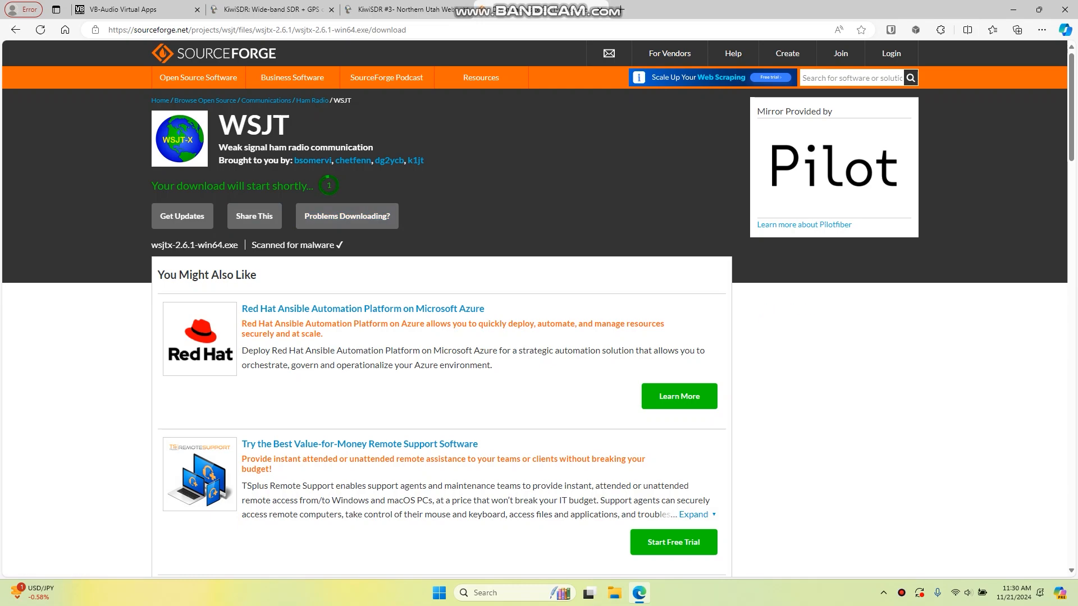
Step: Return to the KiwiSDR tab and proceed through the wsjtx 2.6.1 setup, accepting the license agreement
{"action": "key", "text": "ctrl+shift+Tab"}
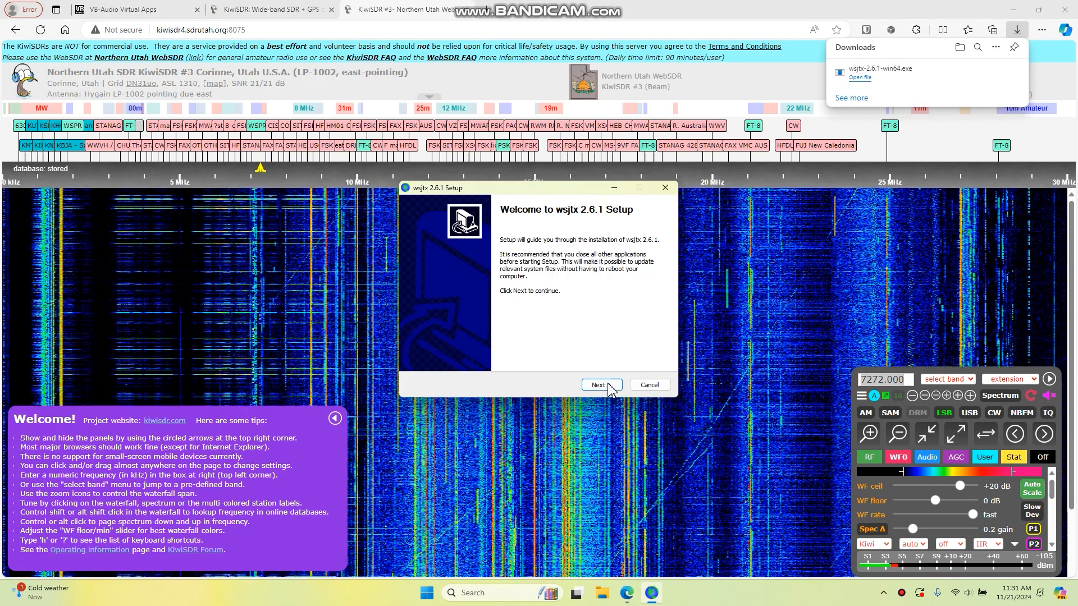
{"action": "left_click", "coordinate": [609, 386]}
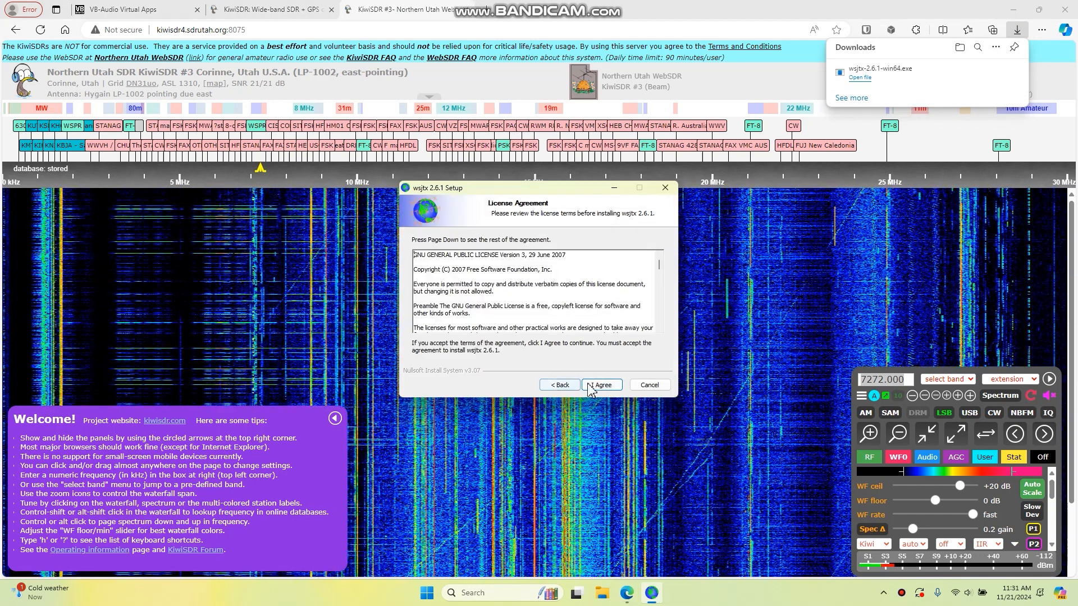
{"action": "left_click", "coordinate": [594, 387]}
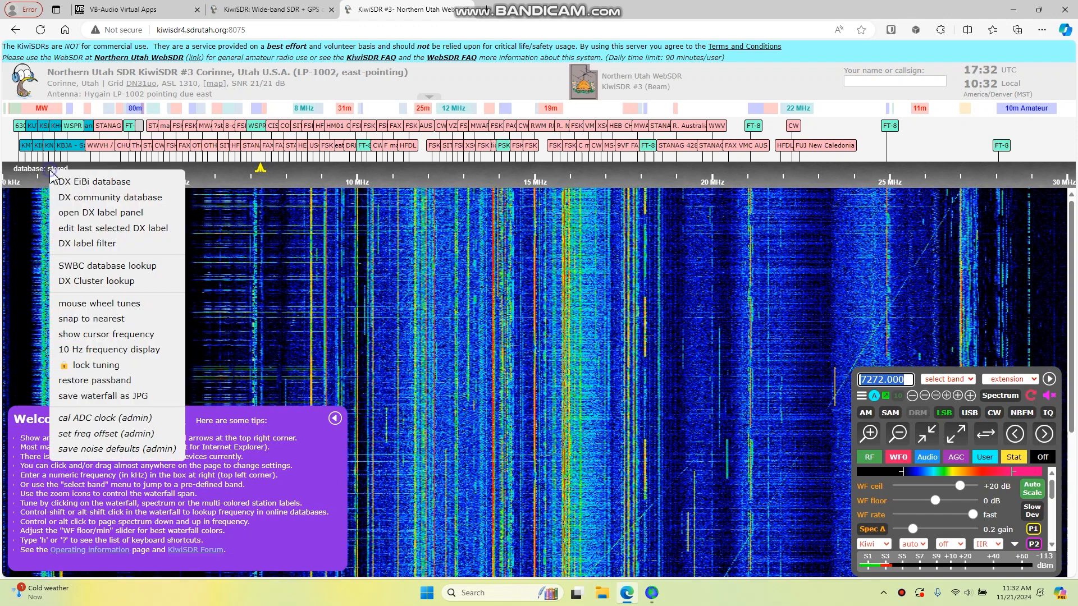
Step: Show the DX community database labels and tune the receiver to the FT8 label in the 20m amateur band
{"action": "left_click", "coordinate": [84, 198]}
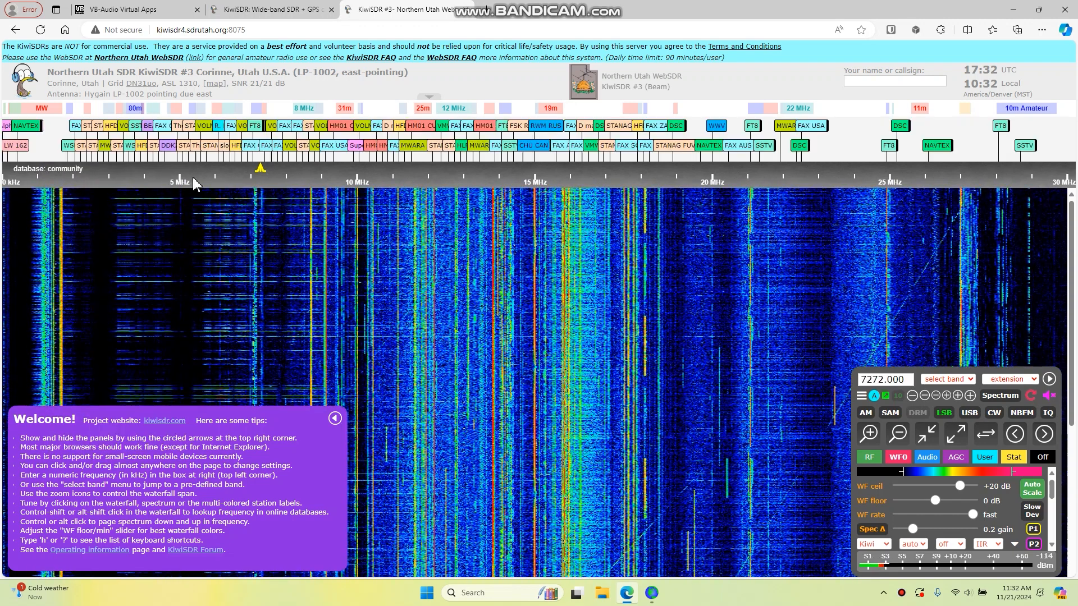
{"action": "left_click", "coordinate": [948, 379]}
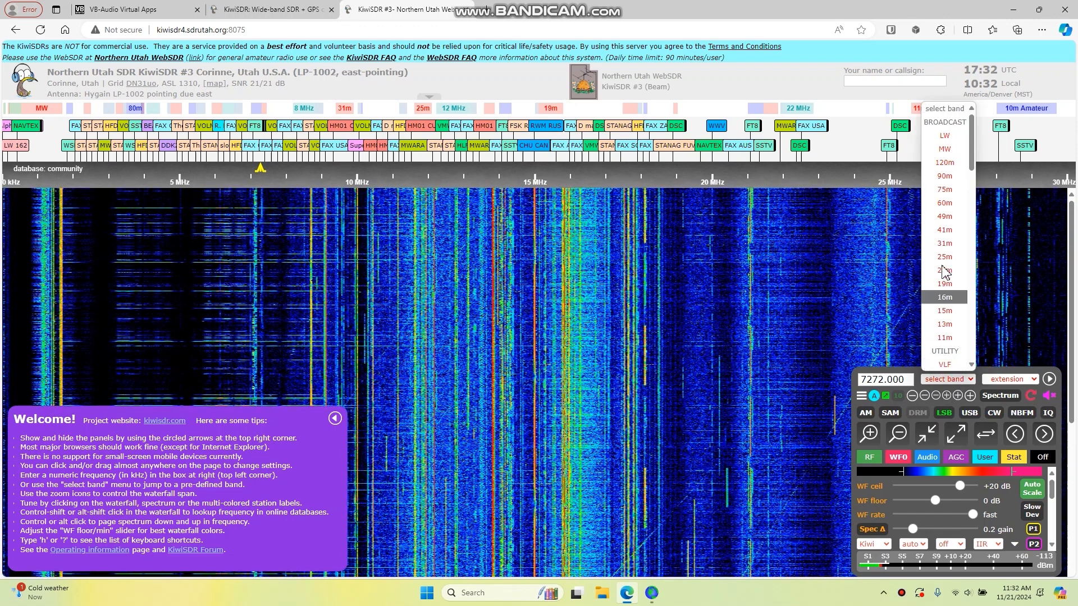
{"action": "scroll", "coordinate": [945, 271], "scroll_direction": "down", "scroll_amount": 6}
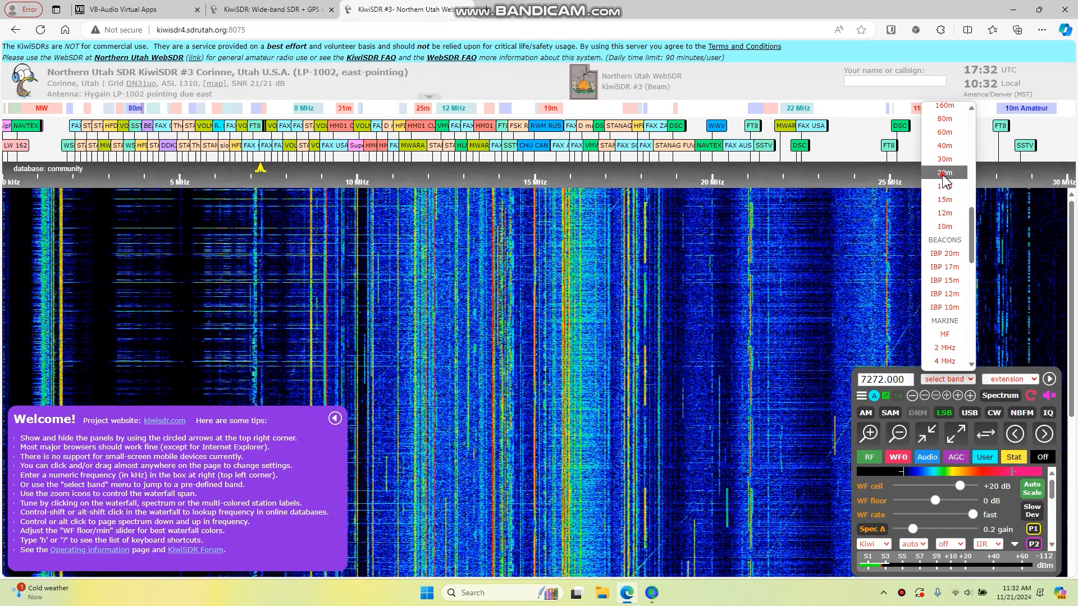
{"action": "left_click", "coordinate": [944, 181]}
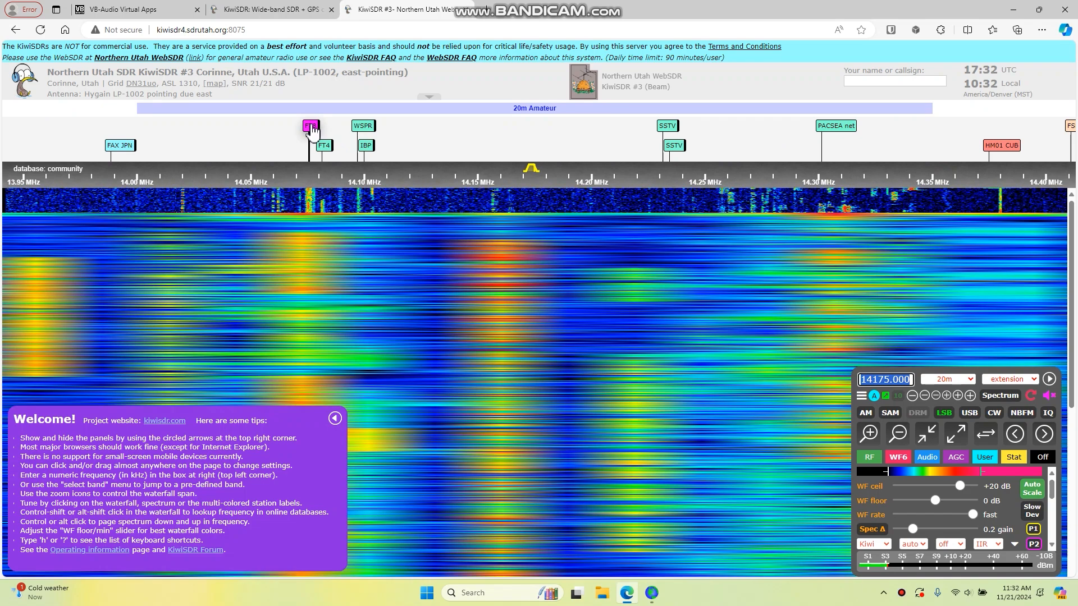
{"action": "left_click", "coordinate": [311, 127]}
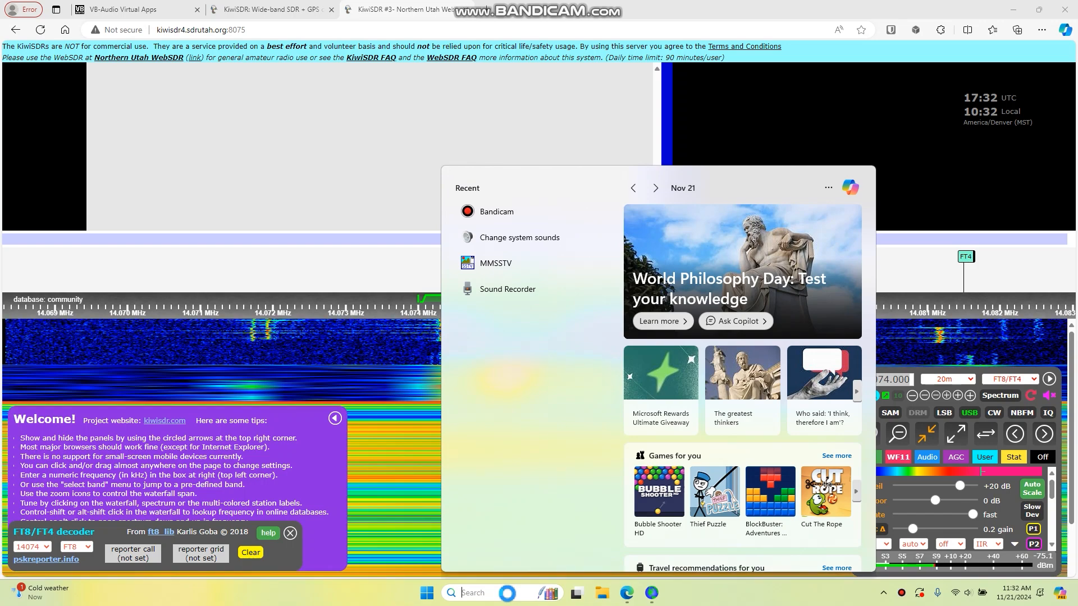
Step: Open the Windows sound settings and view the playback and recording devices
{"action": "left_click", "coordinate": [546, 240]}
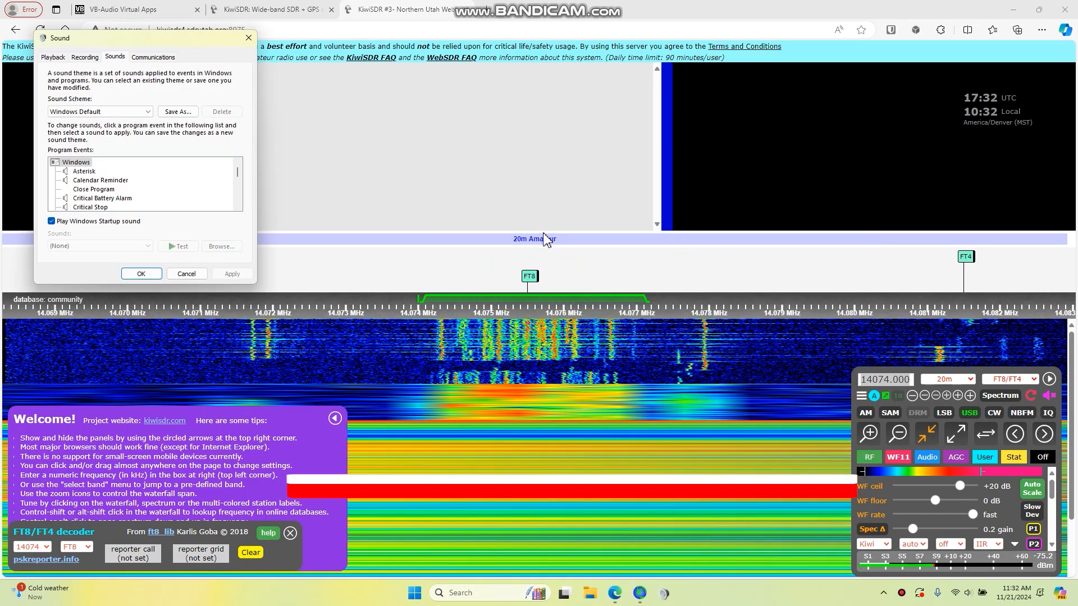
{"action": "left_click", "coordinate": [53, 57]}
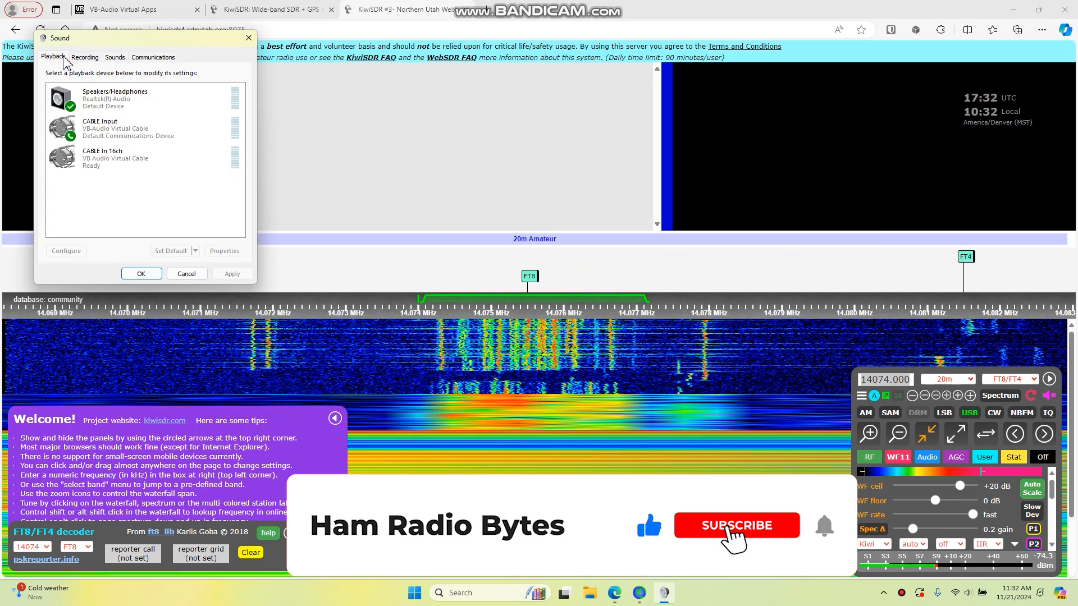
{"action": "left_click", "coordinate": [83, 58]}
{"action": "left_click_drag", "start_coordinate": [98, 38], "coordinate": [228, 72]}
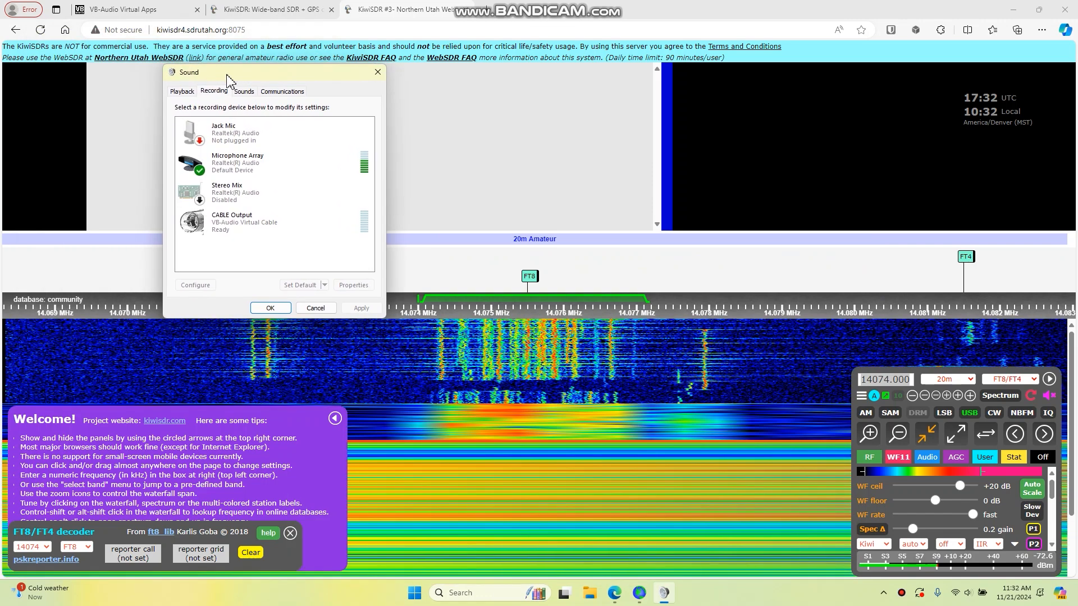
{"action": "left_click", "coordinate": [248, 226]}
{"action": "right_click", "coordinate": [250, 230]}
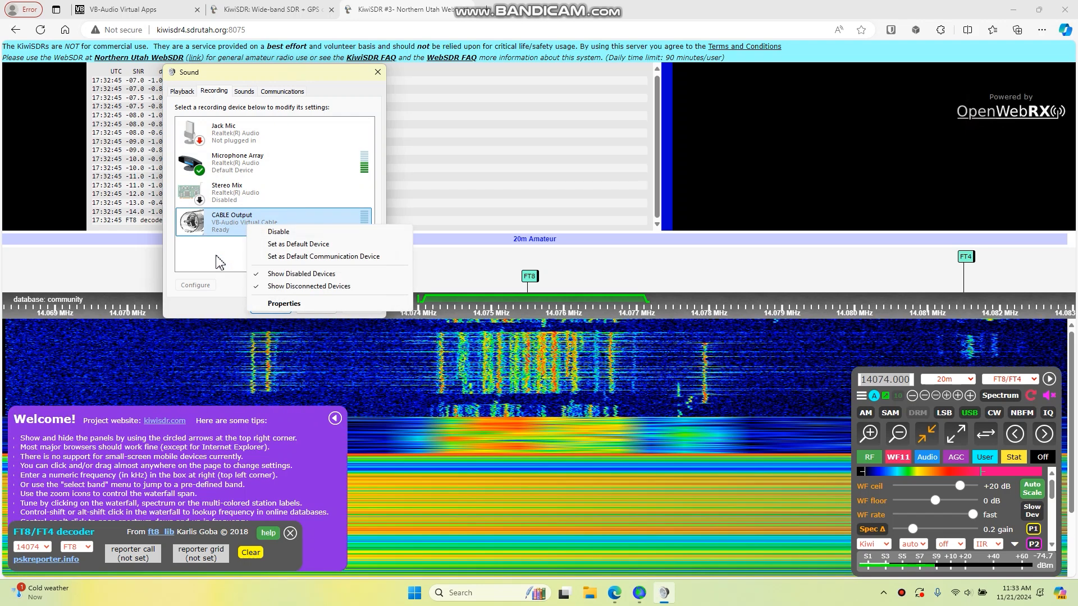
{"action": "left_click", "coordinate": [216, 257]}
Step: Set CABLE Input (VB-Audio Virtual Cable) as the default playback device
{"action": "left_click", "coordinate": [183, 91]}
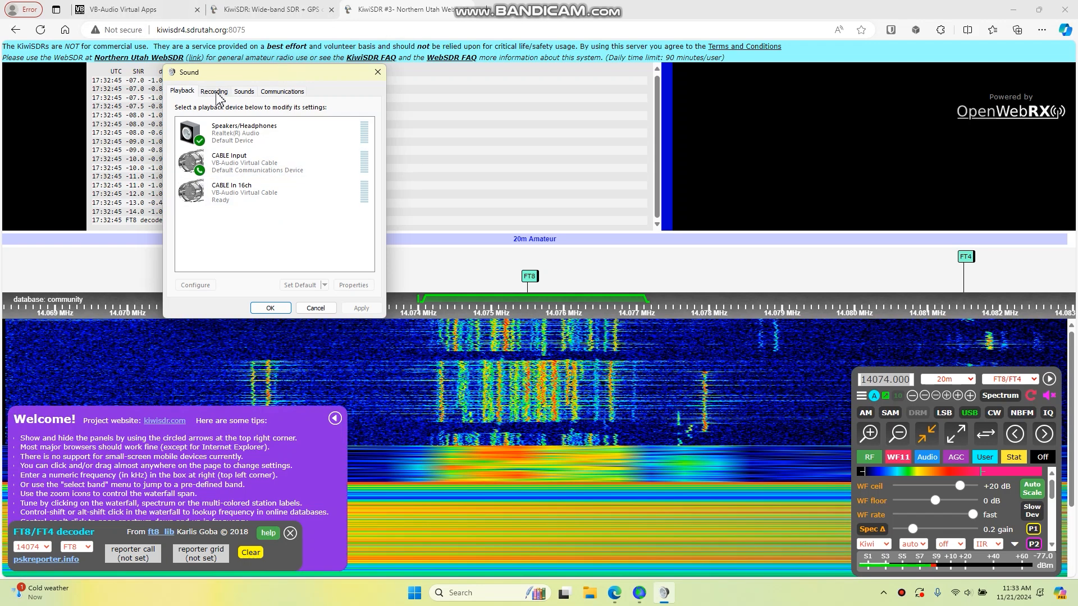
{"action": "left_click", "coordinate": [250, 174]}
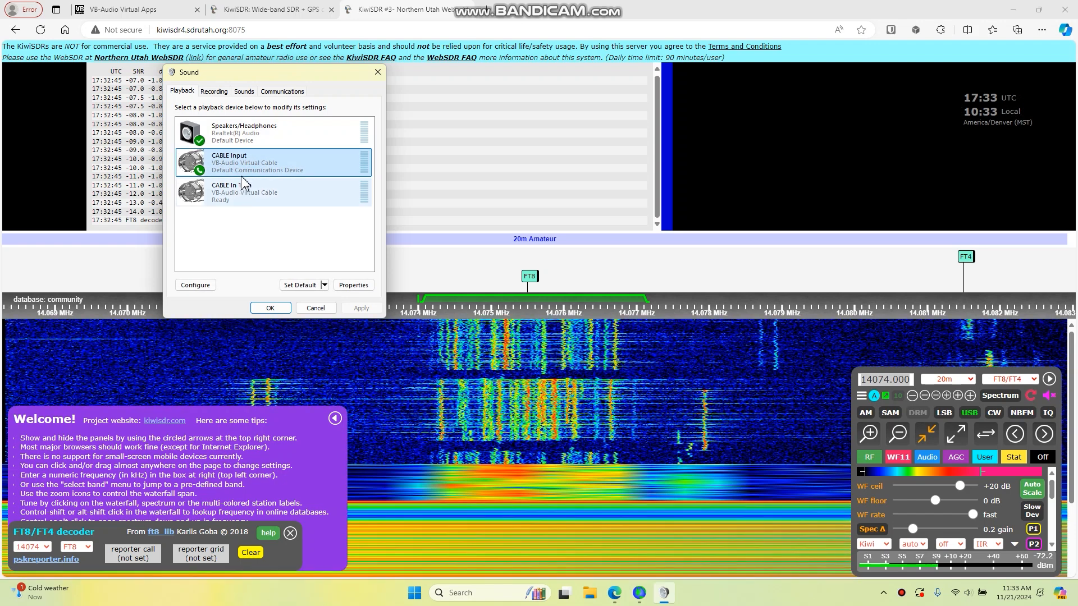
{"action": "right_click", "coordinate": [235, 171]}
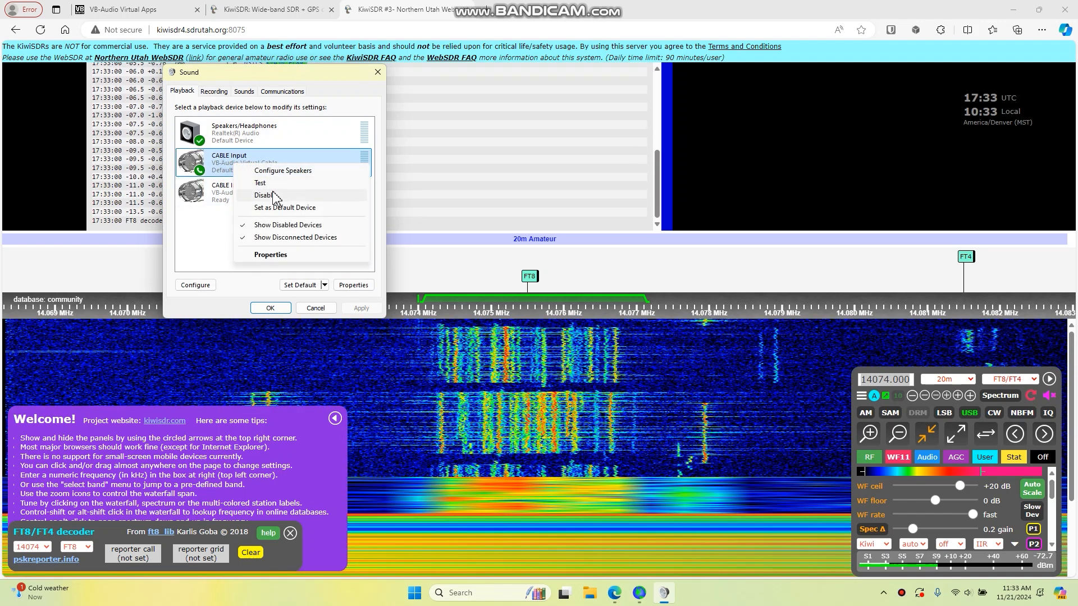
{"action": "left_click", "coordinate": [281, 215]}
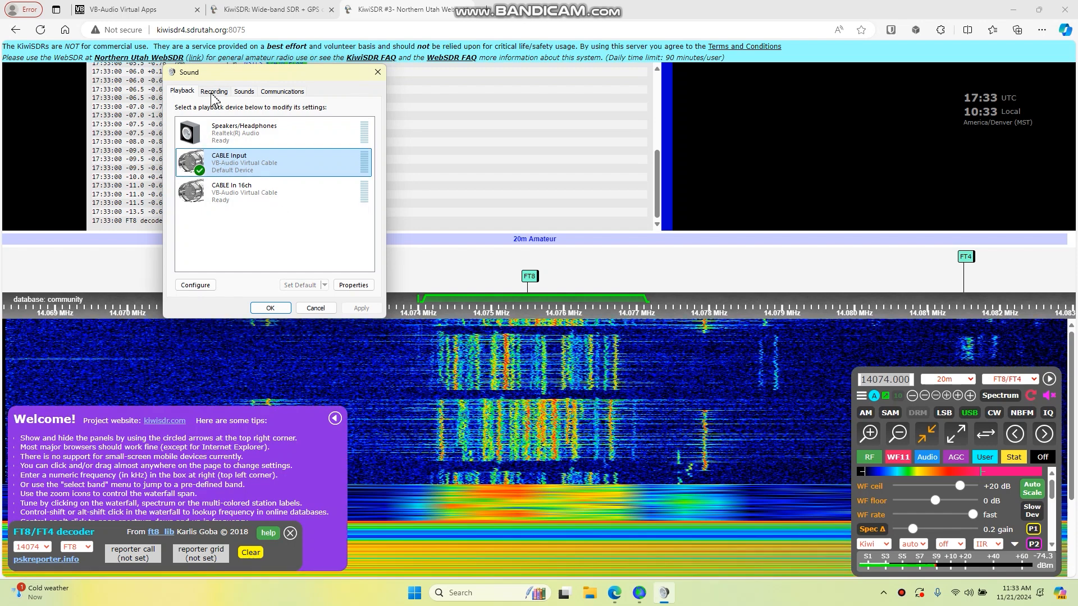
Step: Set CABLE Output (VB-Audio Virtual Cable) as the default recording device
{"action": "left_click", "coordinate": [213, 93]}
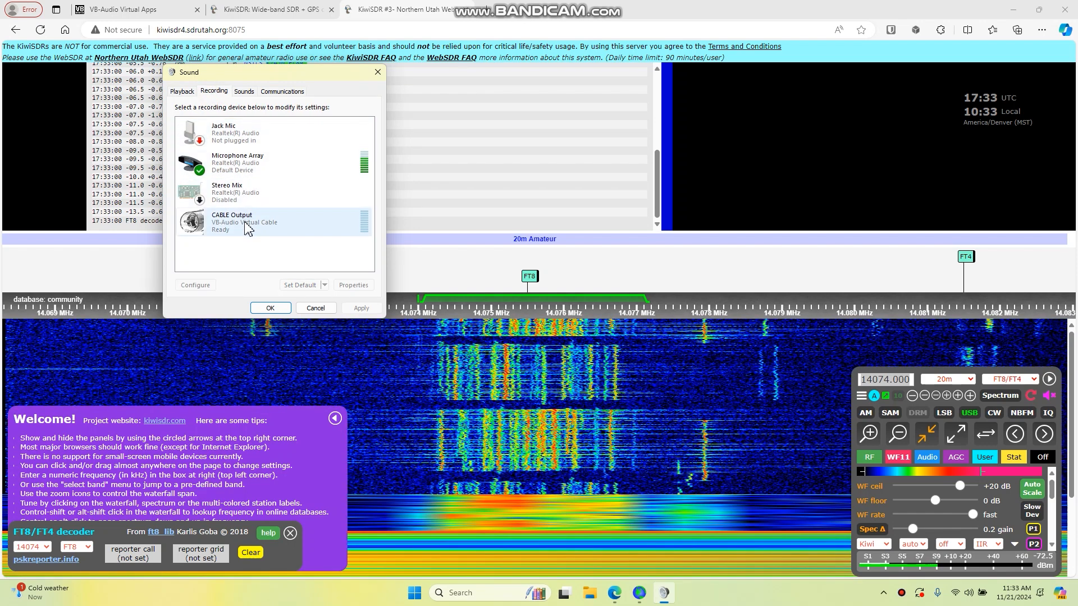
{"action": "right_click", "coordinate": [247, 229]}
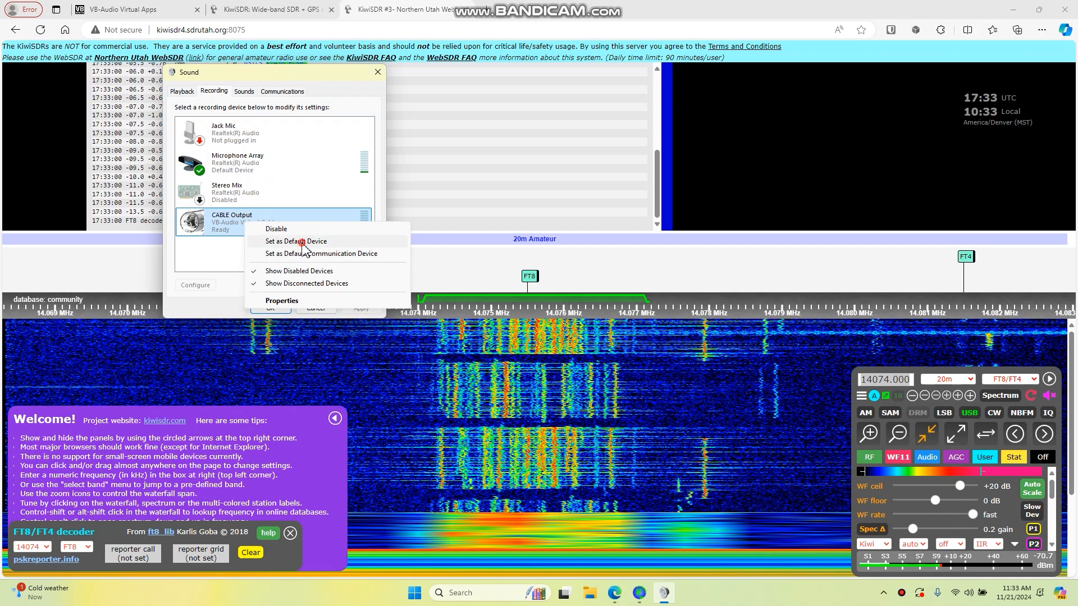
{"action": "left_click", "coordinate": [302, 243]}
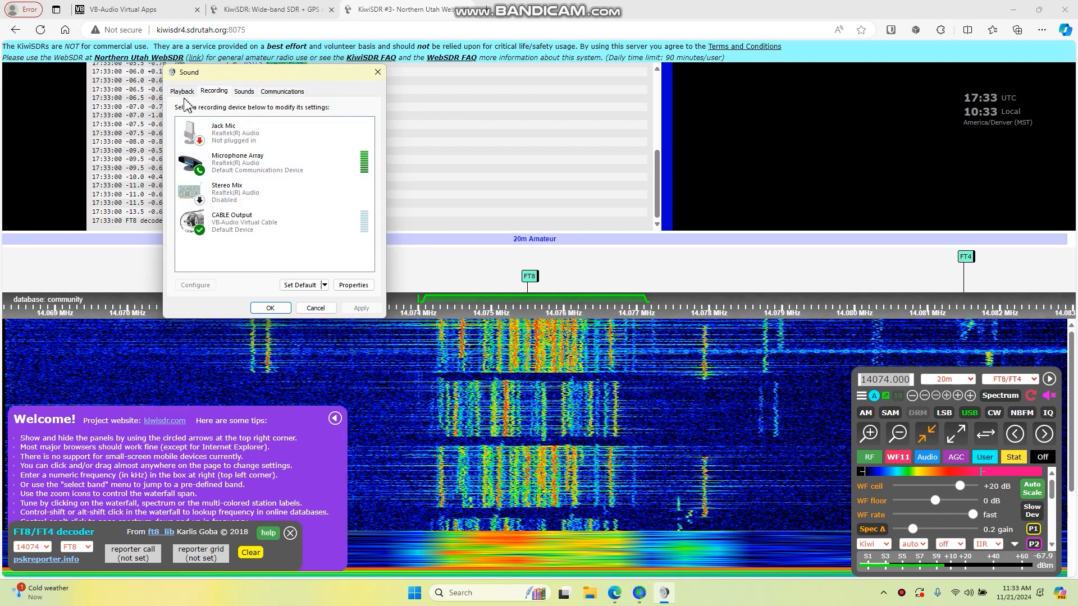
Step: Search Windows for wsjtx and launch the WSJT-X application
{"action": "left_click", "coordinate": [533, 15]}
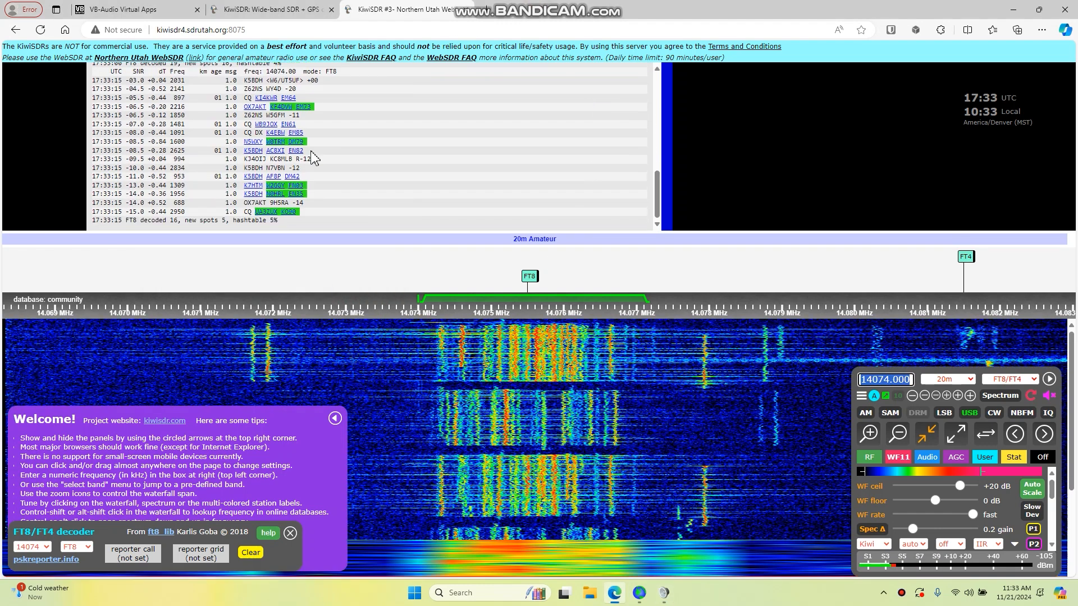
{"action": "left_click", "coordinate": [502, 593]}
{"action": "type", "text": "wsjtx"}
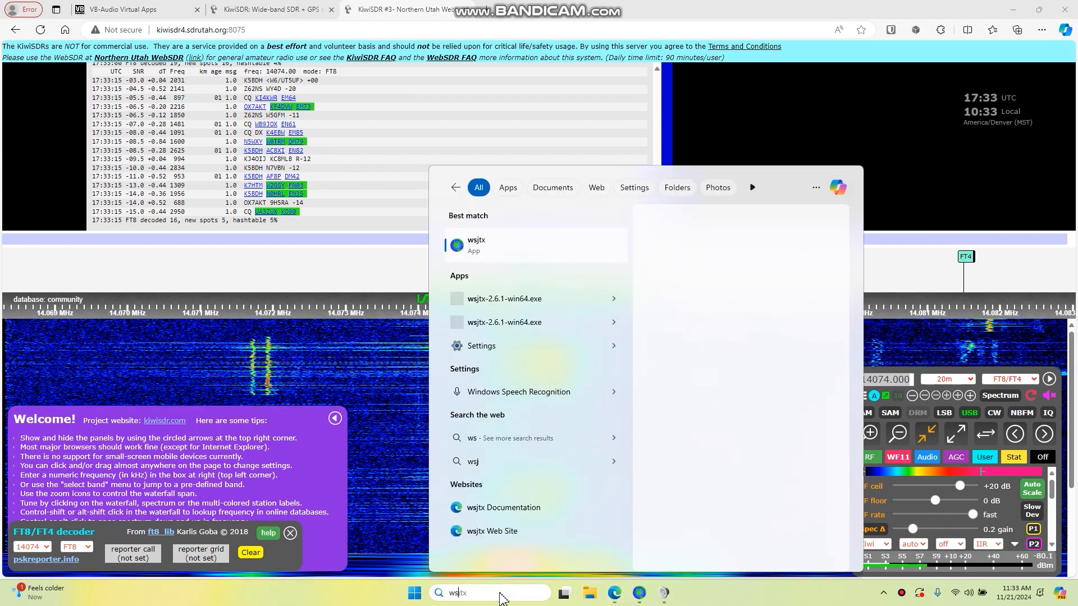
{"action": "left_click", "coordinate": [508, 257]}
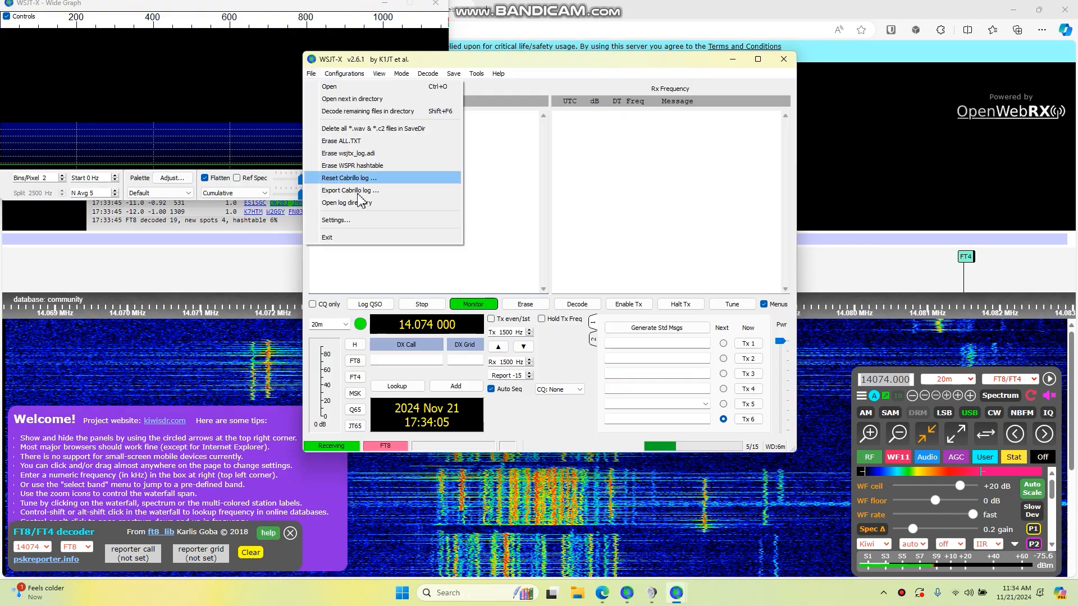
Step: In the WSJT-X audio settings, set the soundcard input to CABLE Output and the output to CABLE Input (VB-Audio Virtual Cable)
{"action": "left_click", "coordinate": [351, 220]}
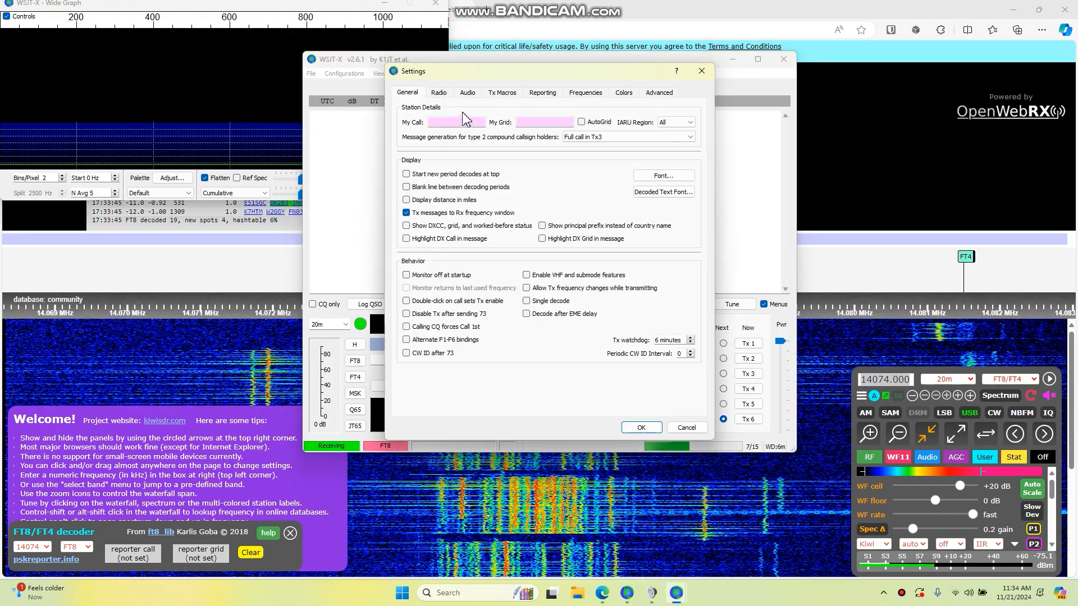
{"action": "left_click", "coordinate": [467, 94]}
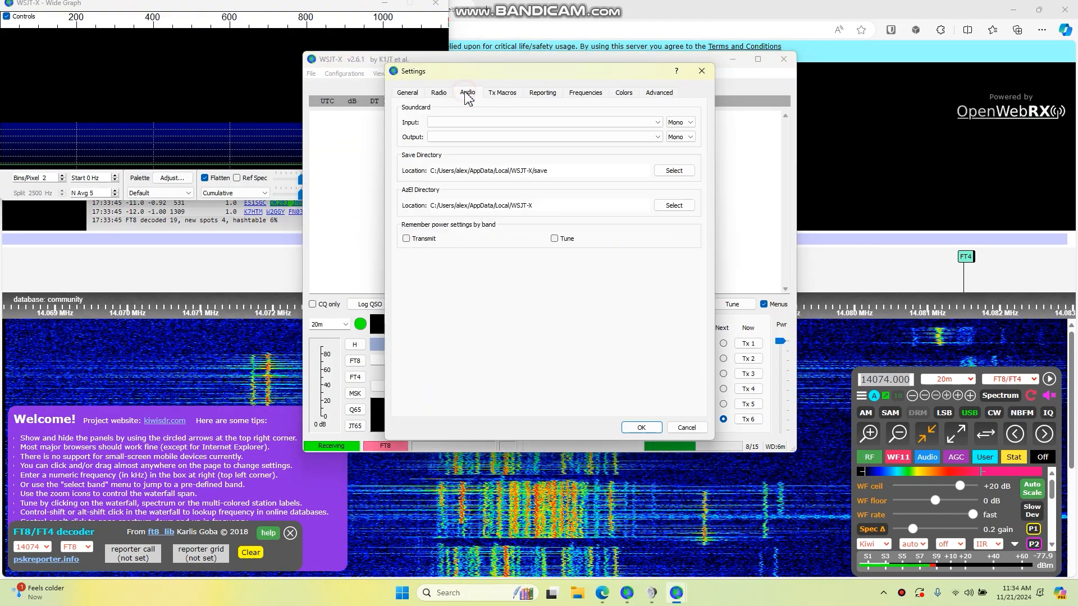
{"action": "left_click", "coordinate": [658, 122]}
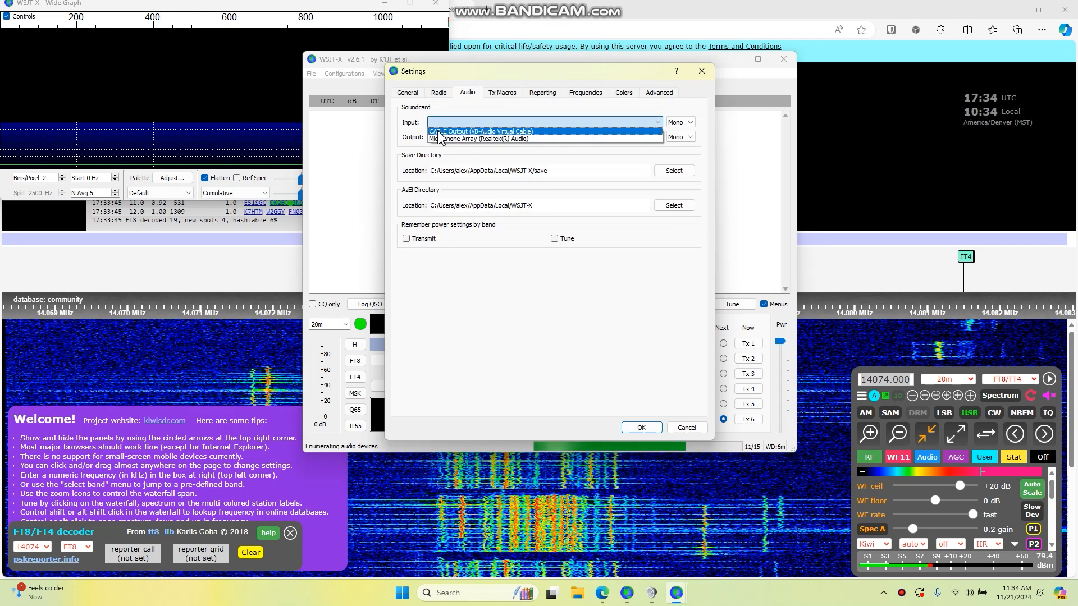
{"action": "left_click", "coordinate": [440, 132]}
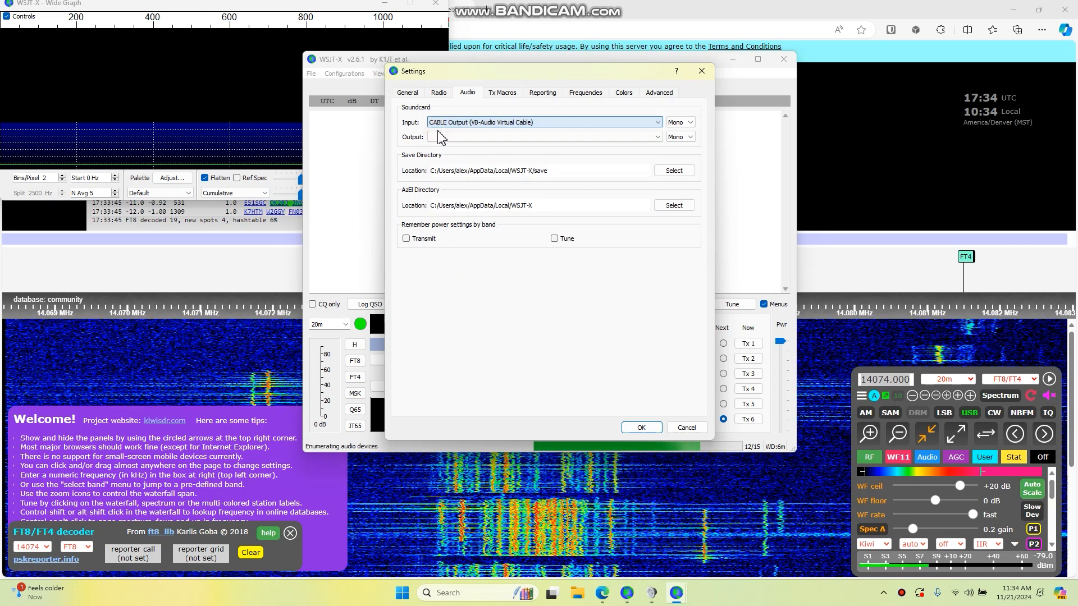
{"action": "left_click", "coordinate": [556, 137]}
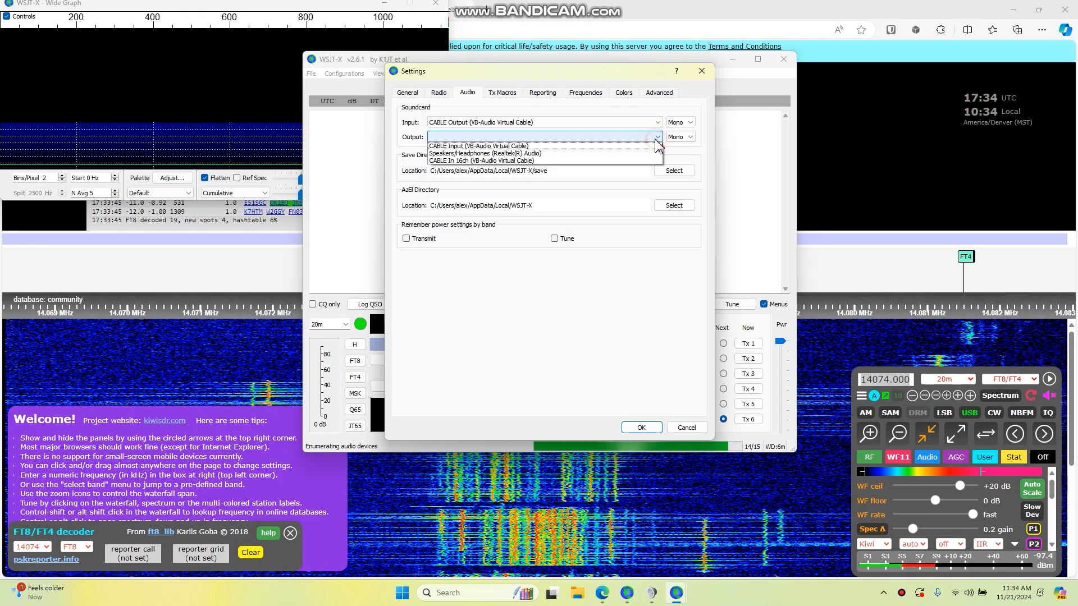
{"action": "left_click", "coordinate": [528, 147]}
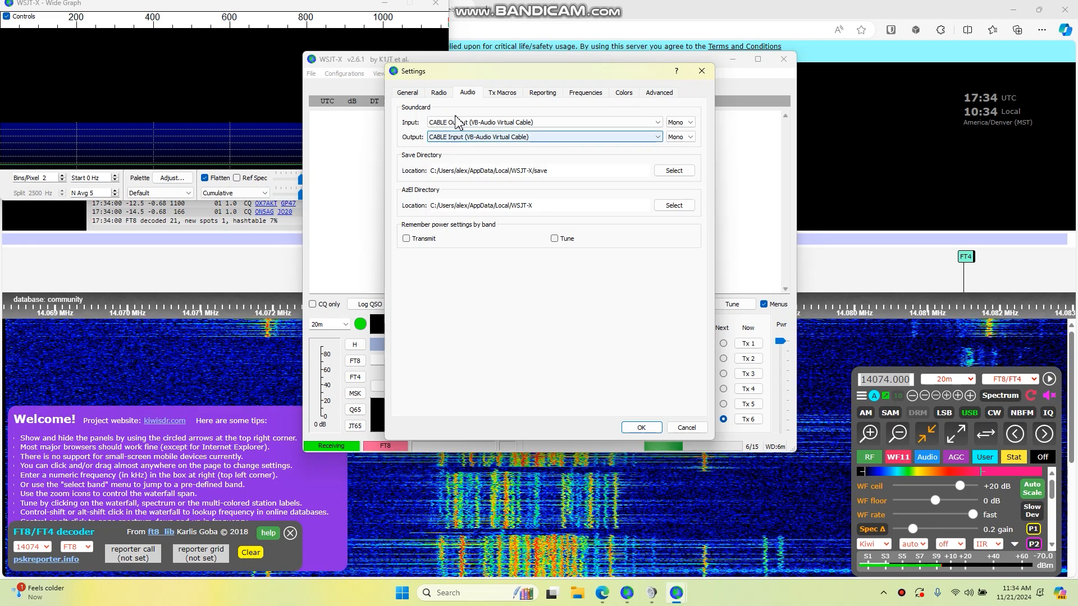
{"action": "left_click", "coordinate": [641, 427]}
{"action": "left_click_drag", "start_coordinate": [449, 64], "coordinate": [601, 75]}
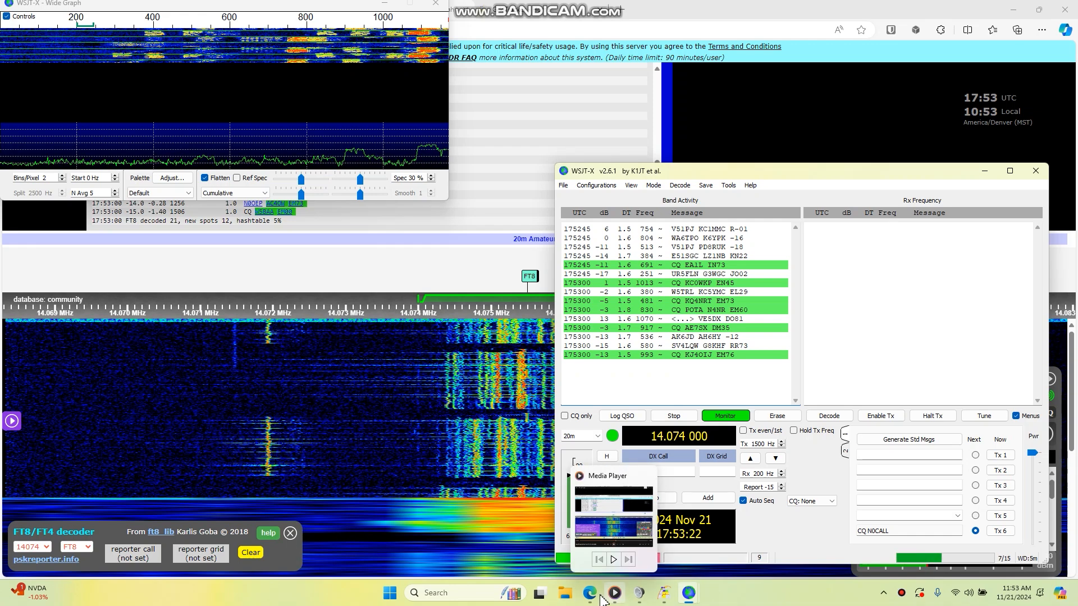
Step: Return to the Windows Sound dialog and review the levels and advanced properties of the CABLE Output recording device
{"action": "left_click", "coordinate": [603, 599]}
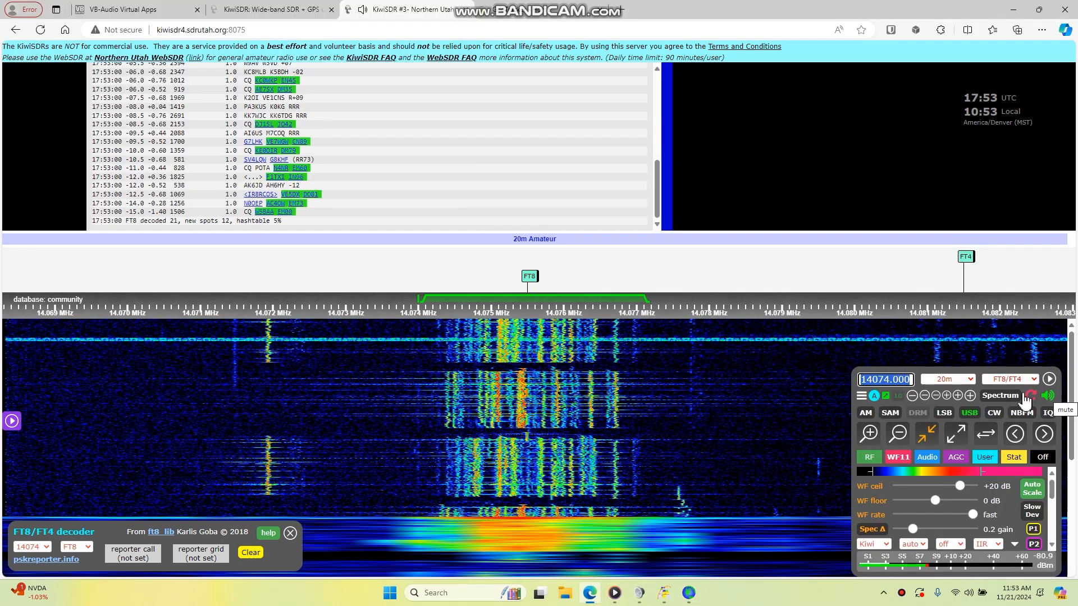
{"action": "left_click", "coordinate": [639, 593]}
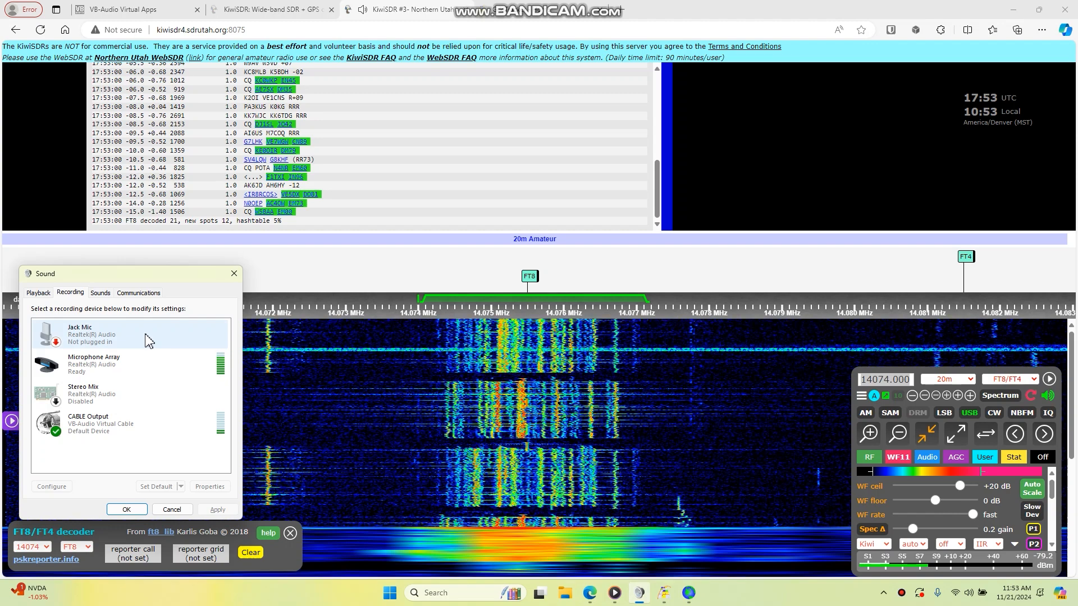
{"action": "left_click_drag", "start_coordinate": [125, 279], "coordinate": [195, 174]}
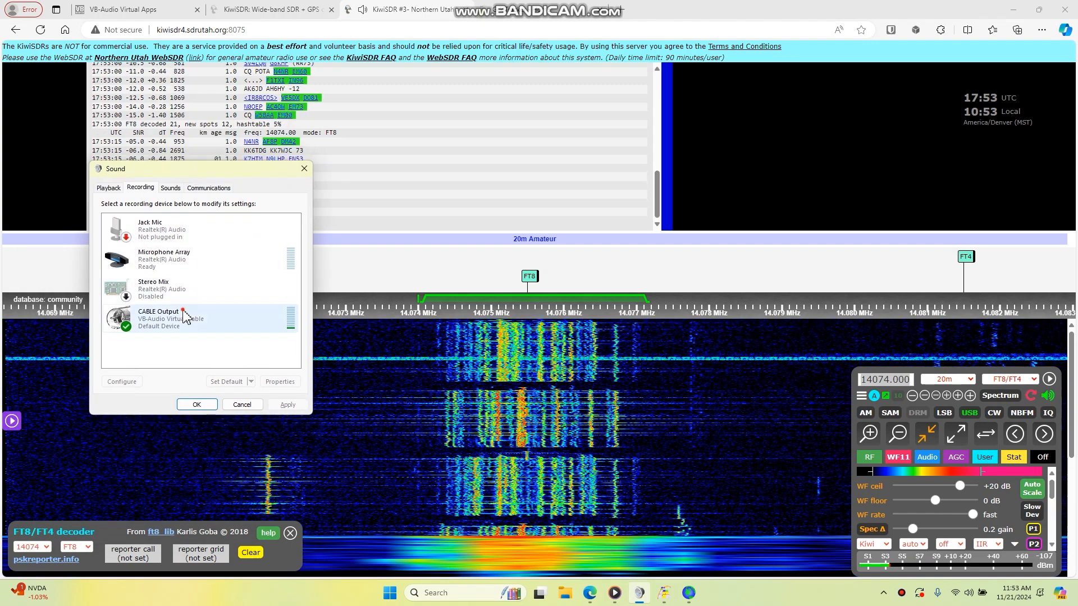
{"action": "double_click", "coordinate": [186, 314]}
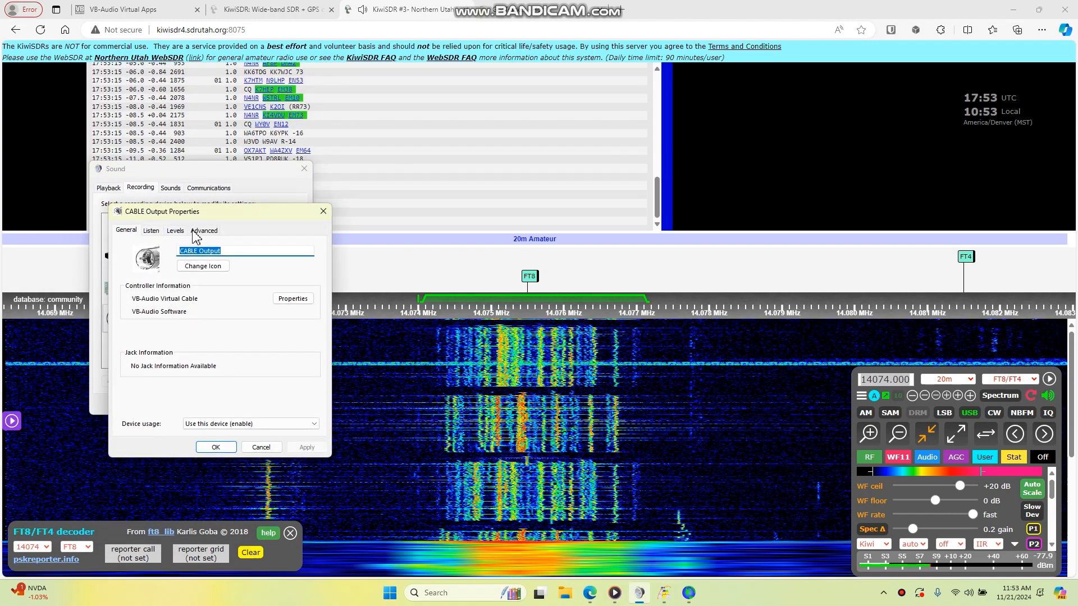
{"action": "left_click", "coordinate": [196, 231]}
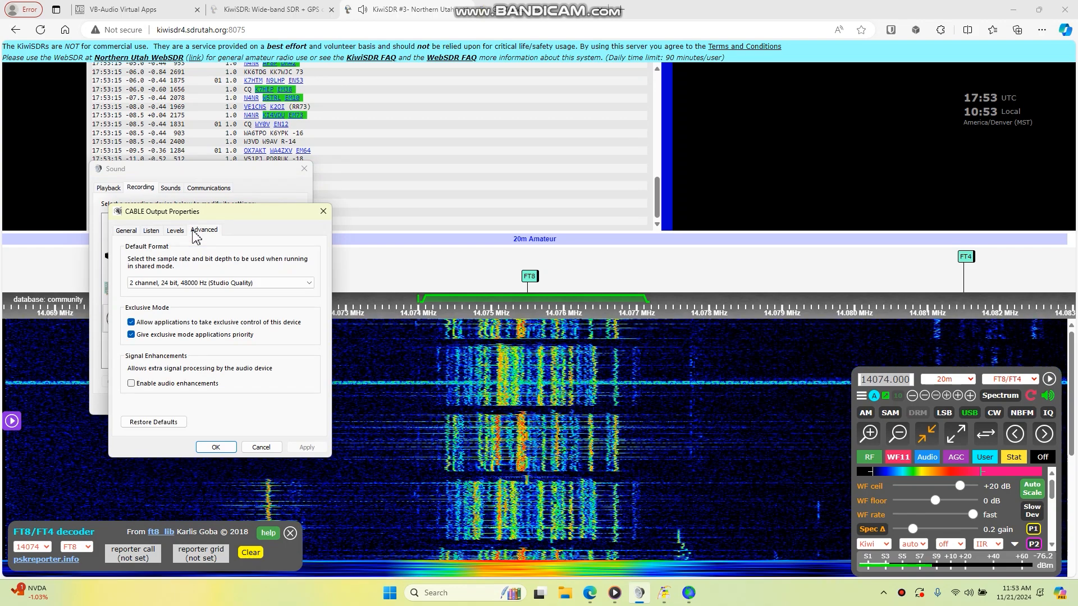
{"action": "left_click", "coordinate": [177, 233]}
{"action": "left_click", "coordinate": [203, 232]}
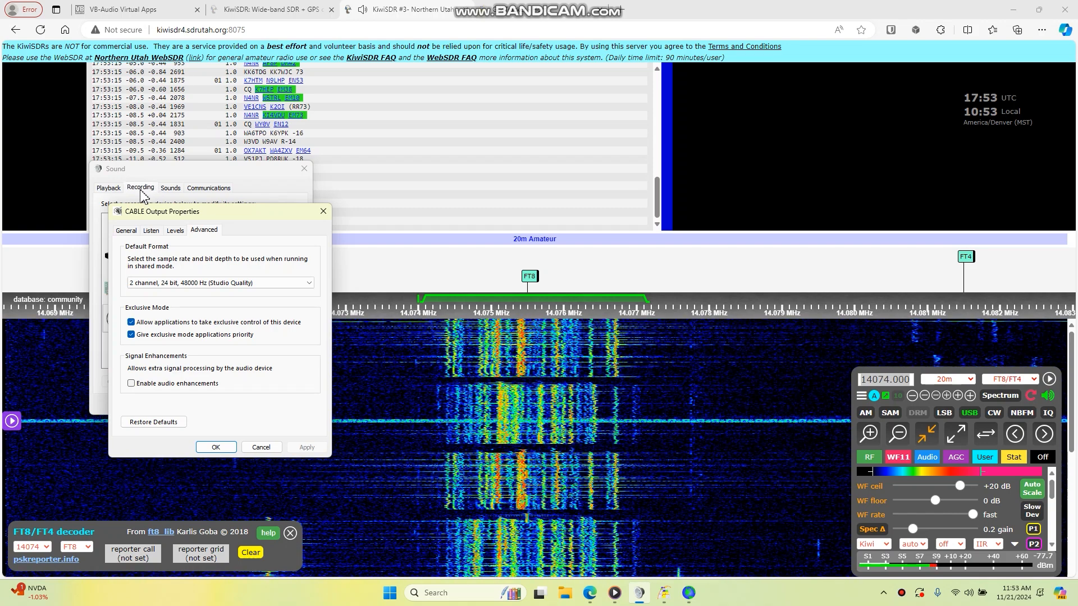
{"action": "left_click_drag", "start_coordinate": [145, 211], "coordinate": [223, 192]}
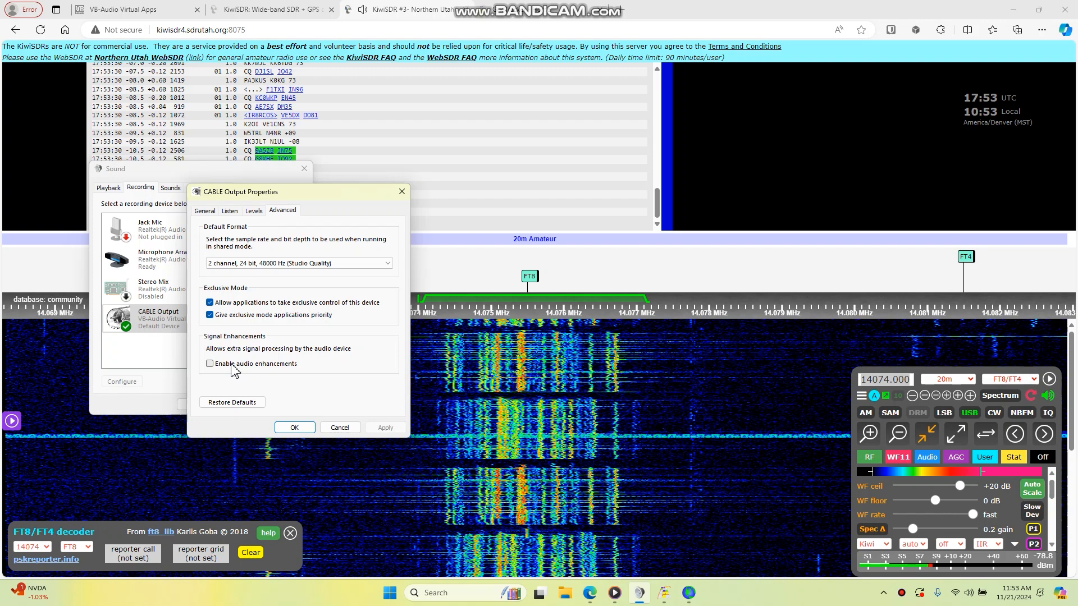
{"action": "left_click", "coordinate": [402, 192]}
Step: Review the advanced format, exclusive mode and enhancement properties of the CABLE Input playback device
{"action": "left_click", "coordinate": [108, 187]}
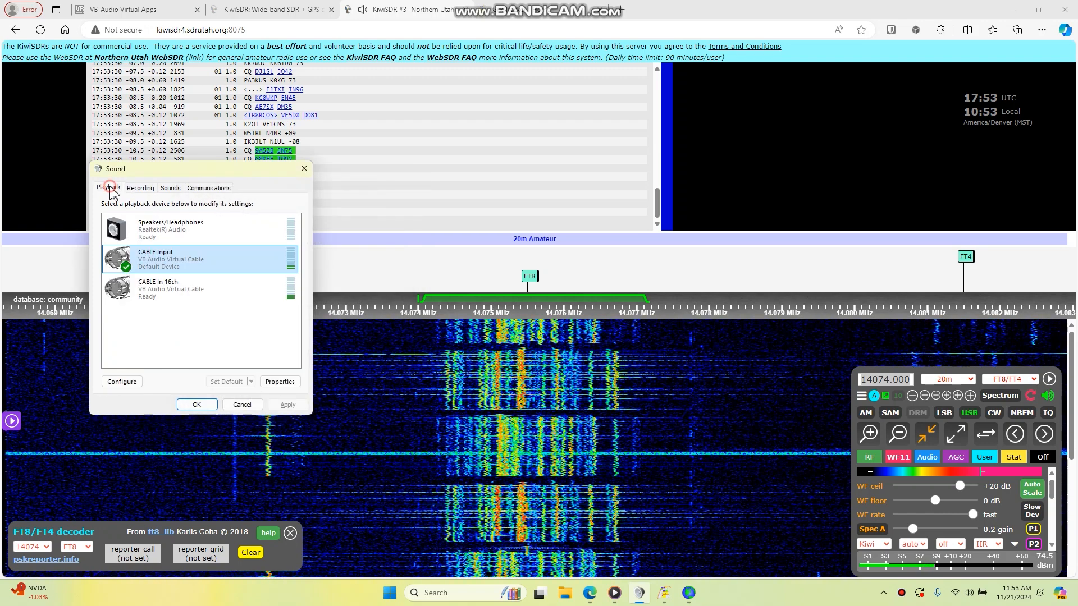
{"action": "double_click", "coordinate": [188, 264]}
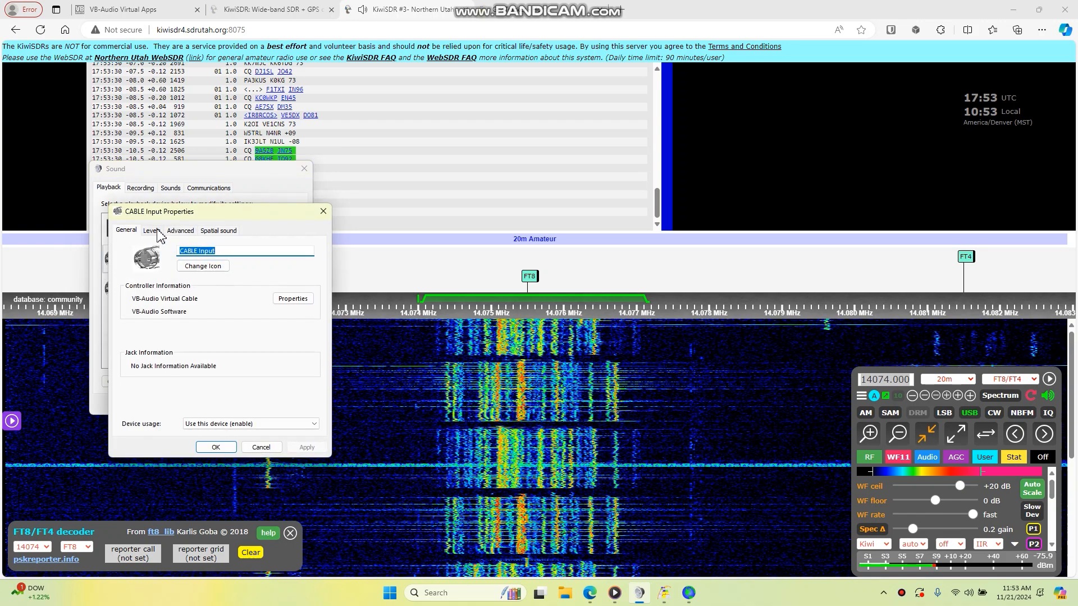
{"action": "left_click", "coordinate": [181, 230]}
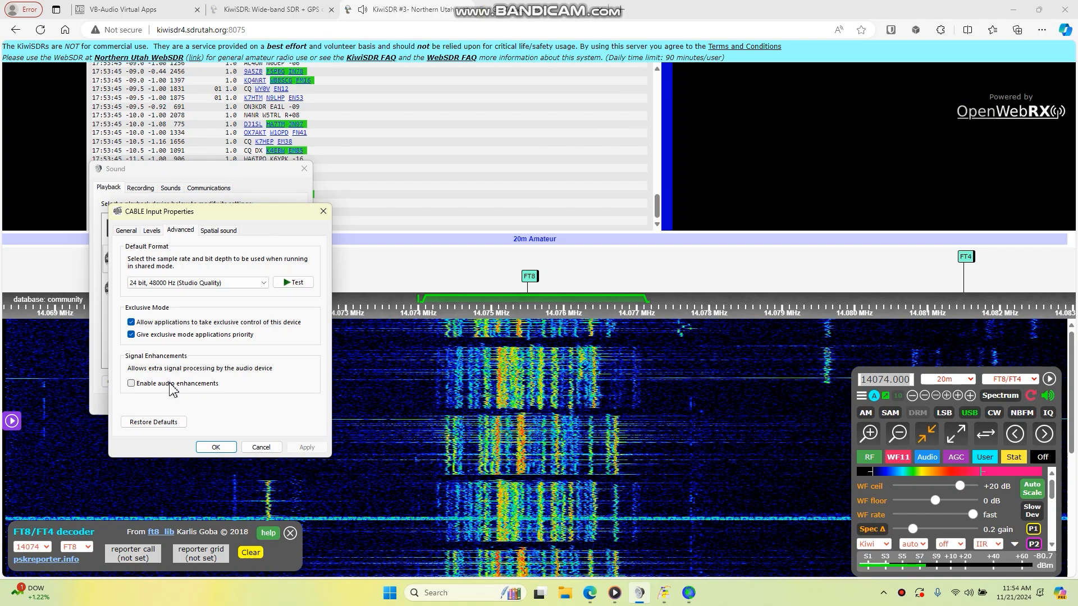
{"action": "left_click", "coordinate": [260, 447]}
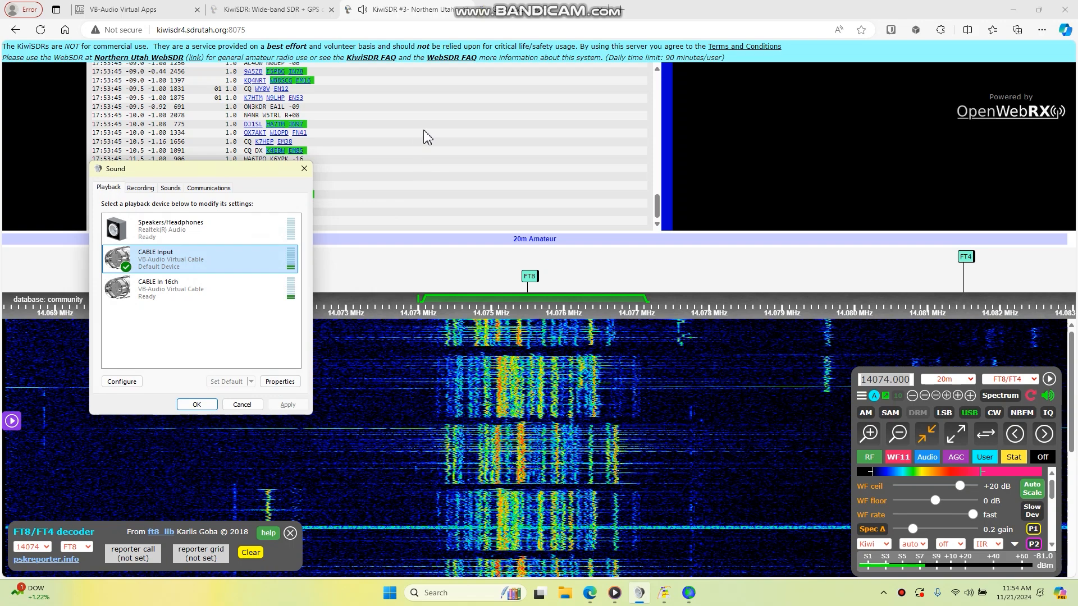
Step: Switch to WSJT-X and show both its Wide Graph and its main decode window over the receiver page
{"action": "left_click", "coordinate": [427, 138]}
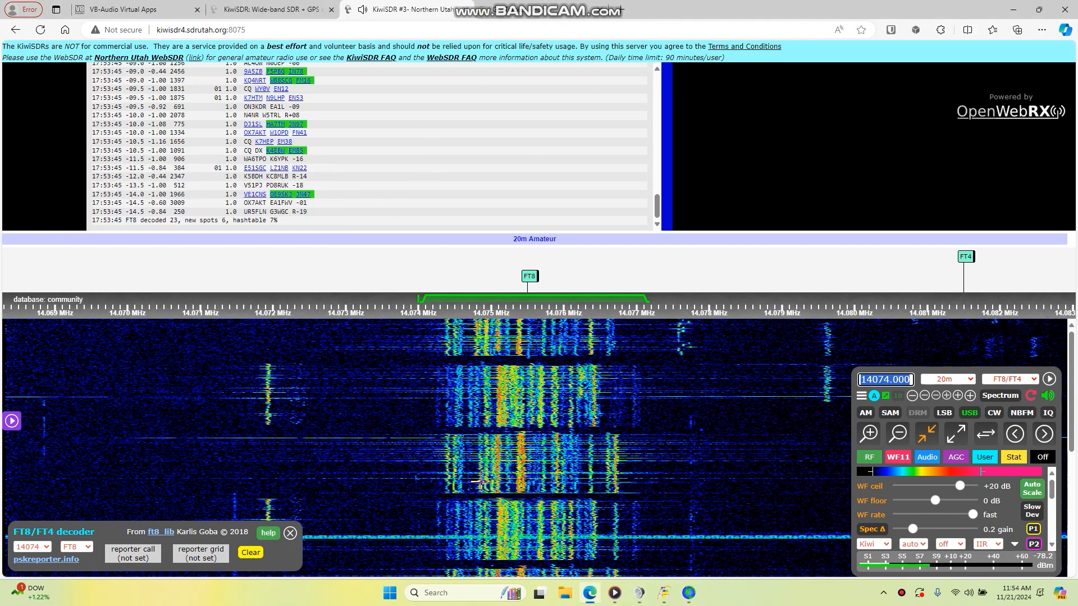
{"action": "left_click", "coordinate": [689, 596]}
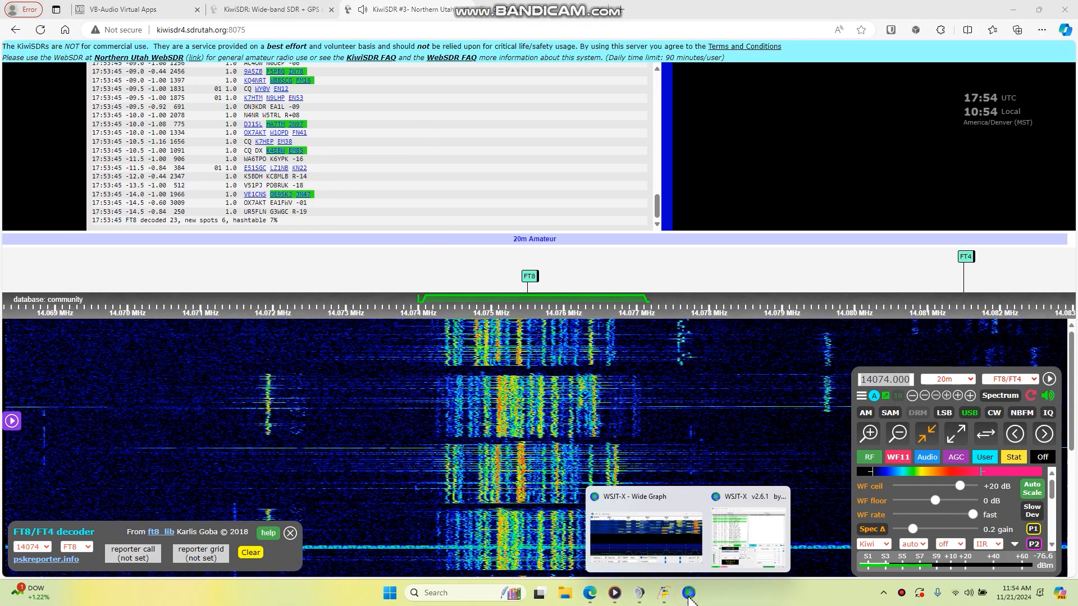
{"action": "left_click", "coordinate": [665, 520]}
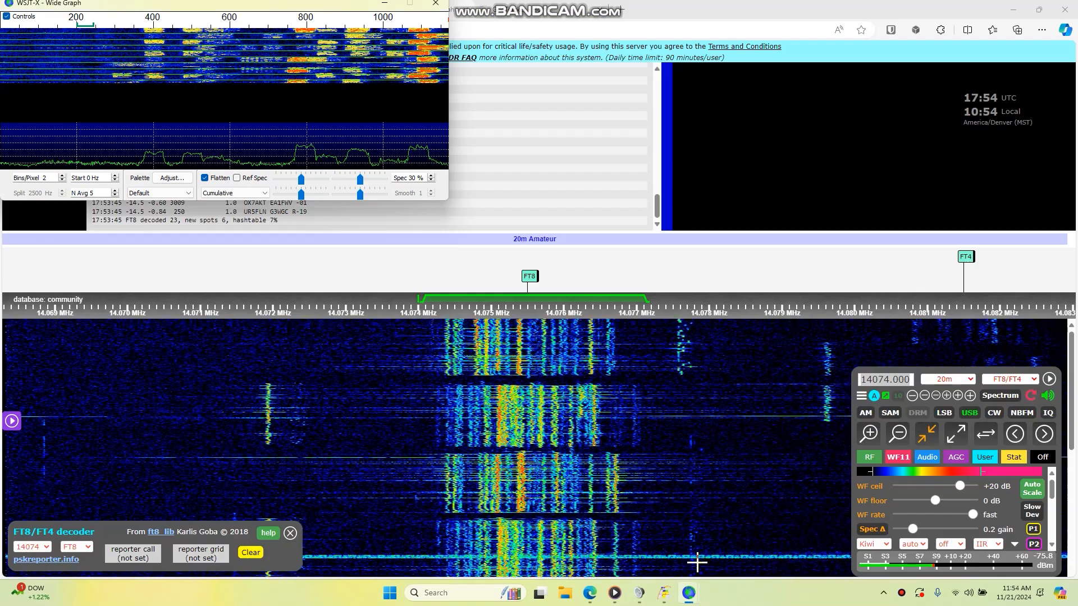
{"action": "mouse_move", "coordinate": [689, 594]}
{"action": "left_click", "coordinate": [734, 534]}
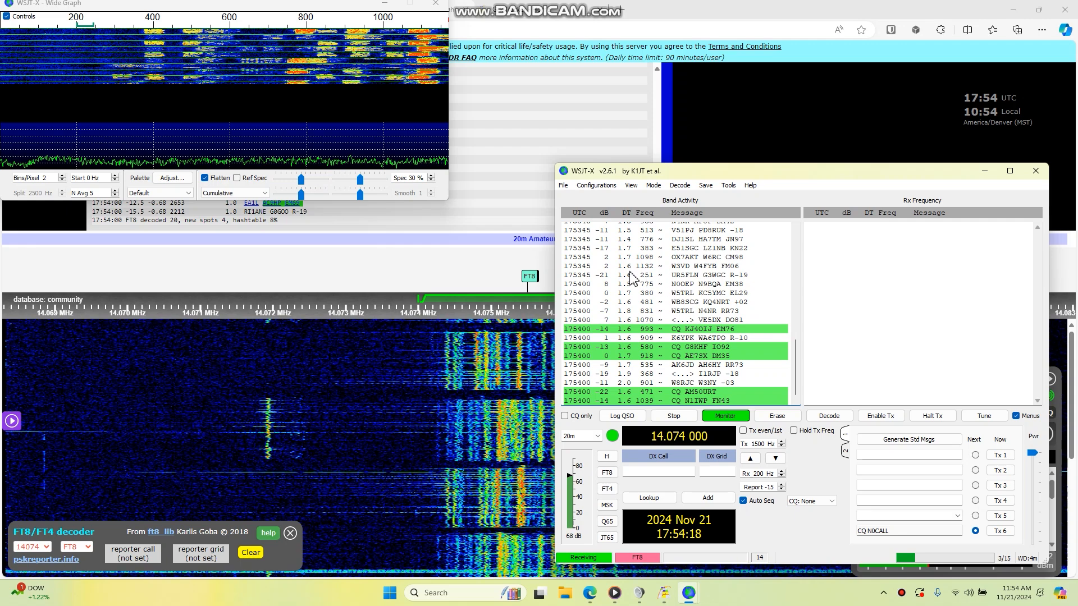
Step: Examine the UDP server address and port number in the WSJT-X reporting settings
{"action": "left_click", "coordinate": [564, 185]}
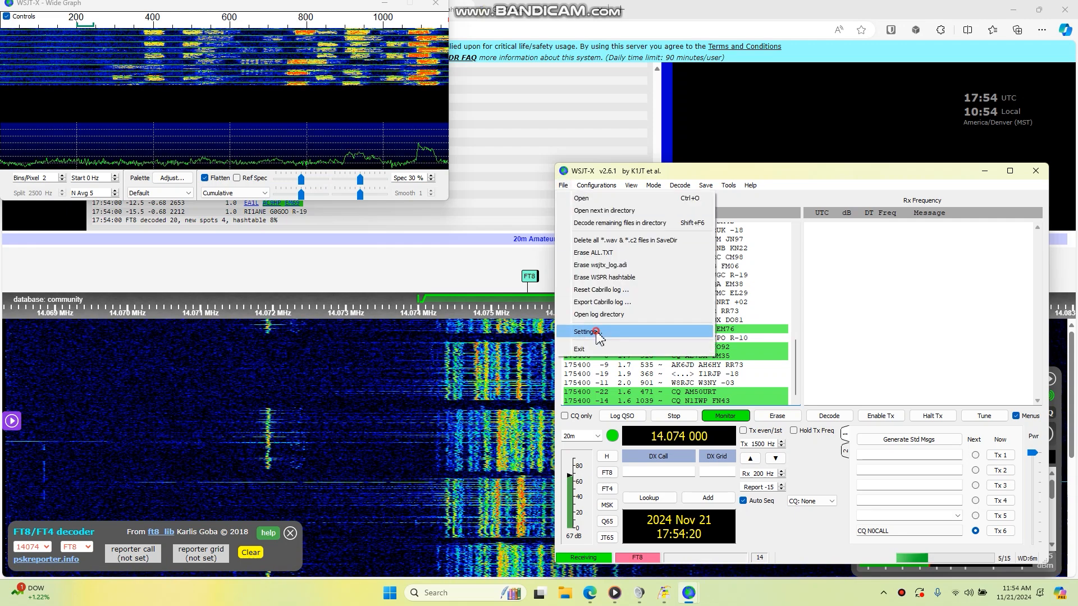
{"action": "left_click", "coordinate": [596, 332]}
{"action": "left_click", "coordinate": [796, 205]}
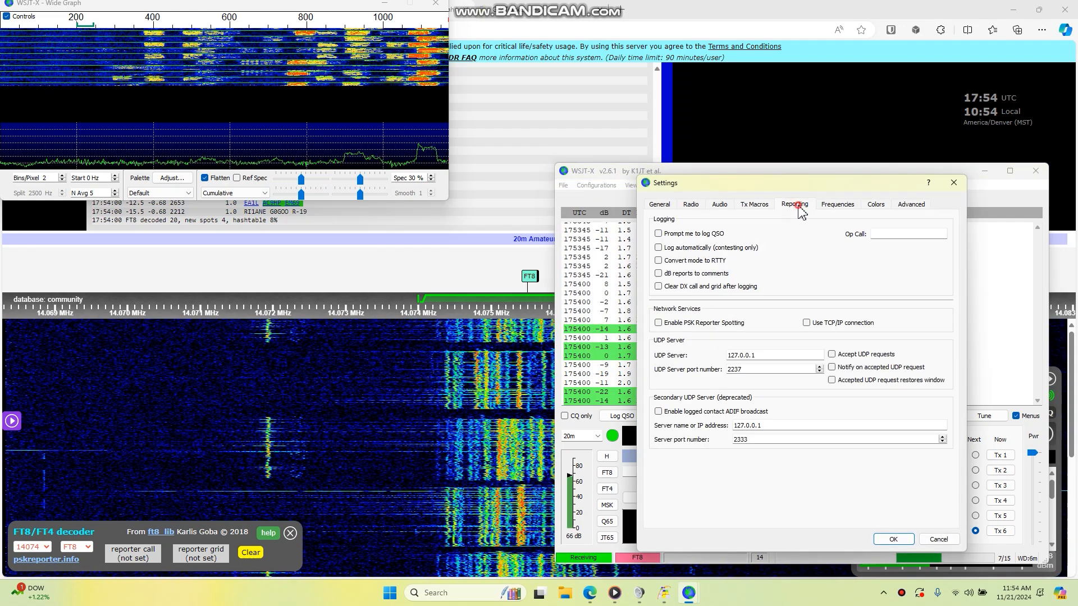
{"action": "double_click", "coordinate": [763, 355]}
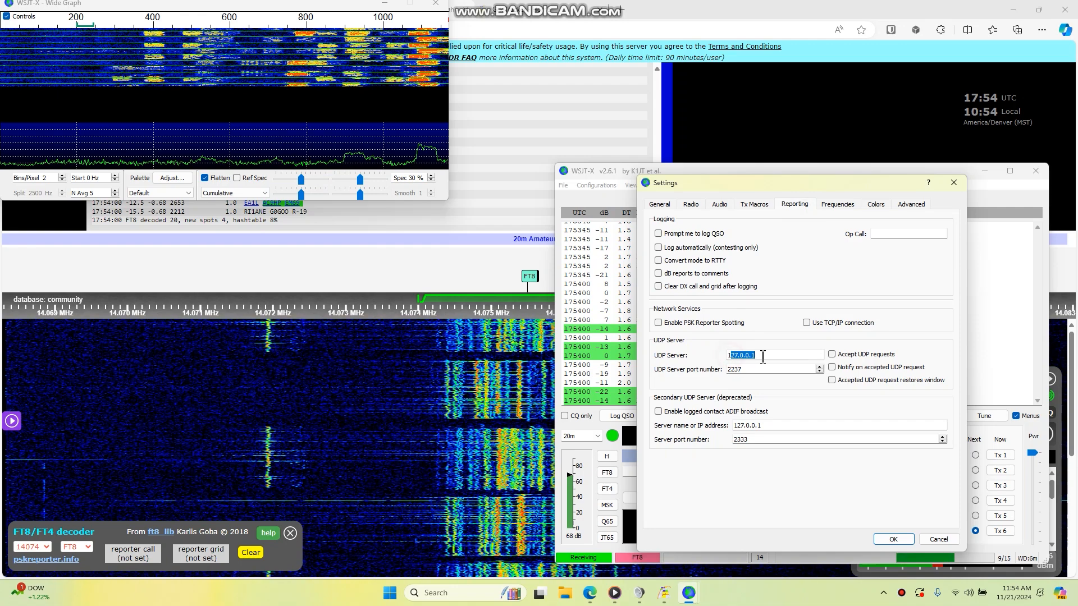
{"action": "left_click", "coordinate": [763, 356]}
{"action": "double_click", "coordinate": [763, 370]}
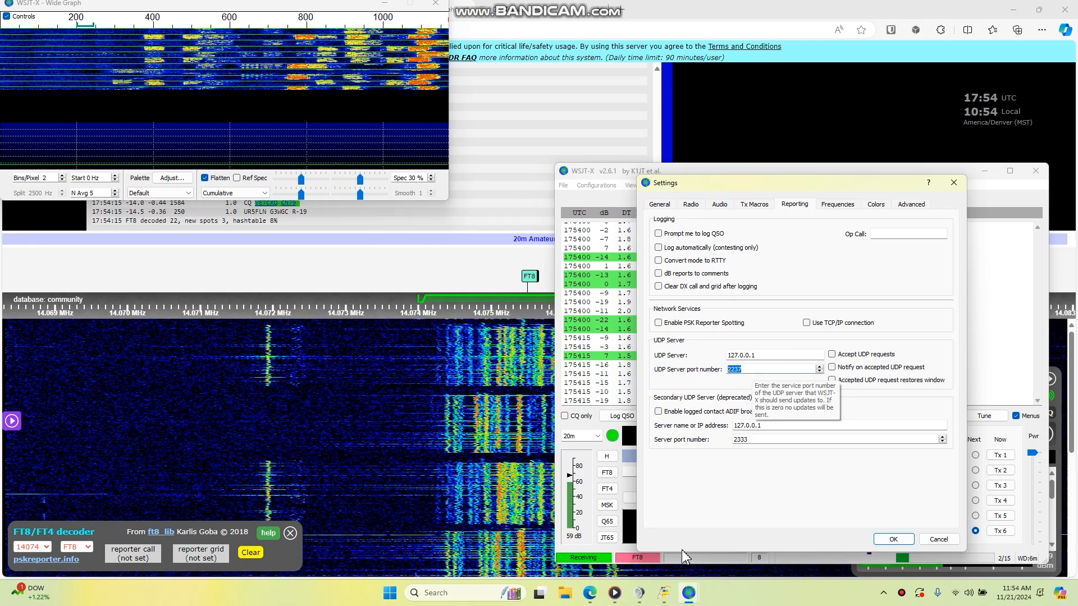
Step: Switch to GridTracker2 and check the IP and port for receiving WSJT-X UDP messages in its general settings
{"action": "left_click", "coordinate": [664, 592]}
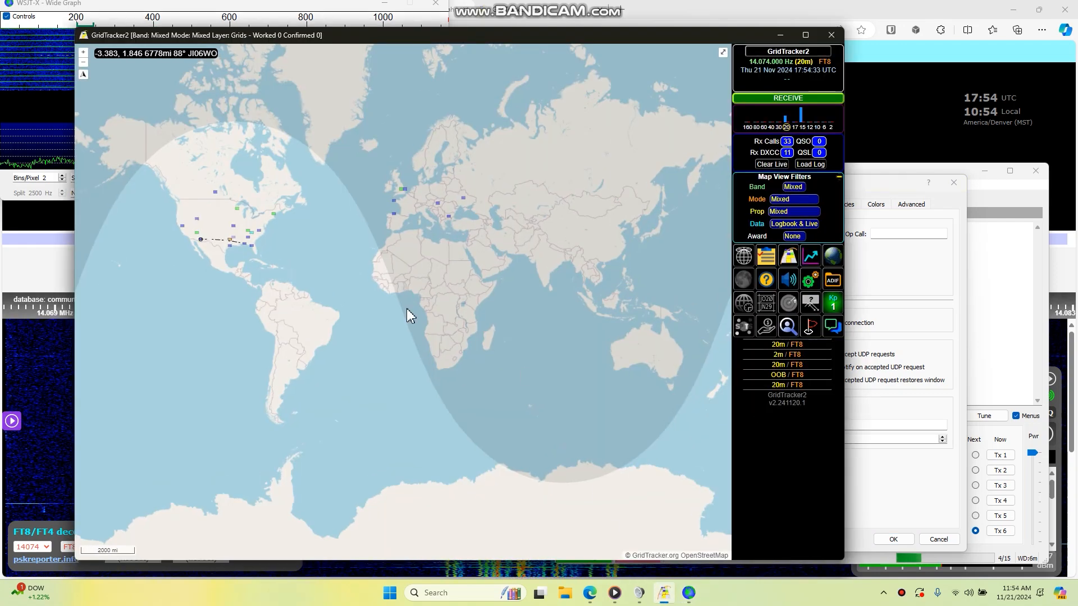
{"action": "left_click", "coordinate": [810, 280]}
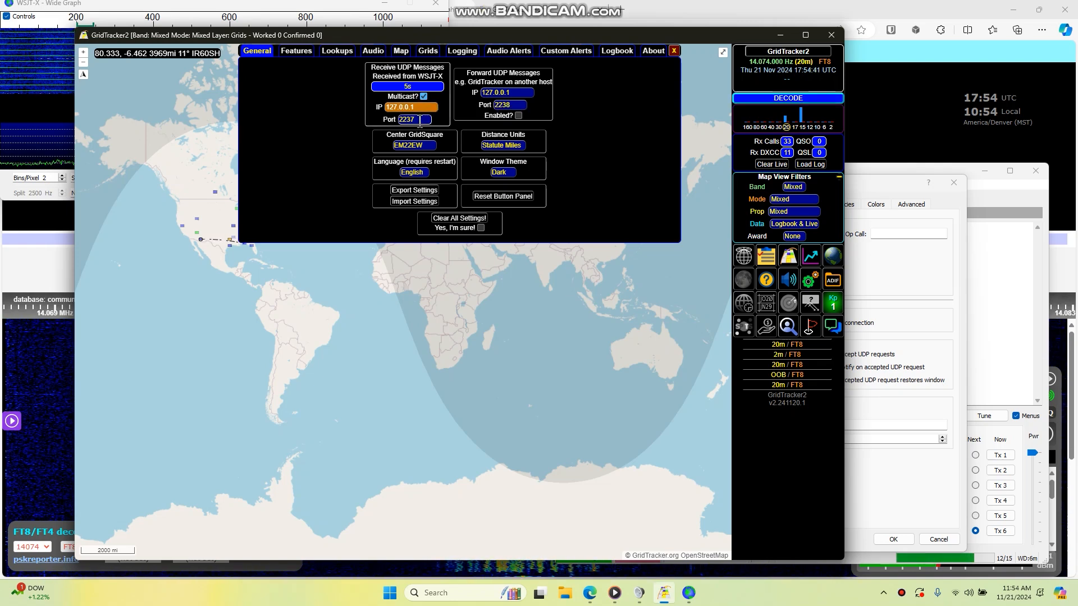
{"action": "mouse_move", "coordinate": [212, 204]}
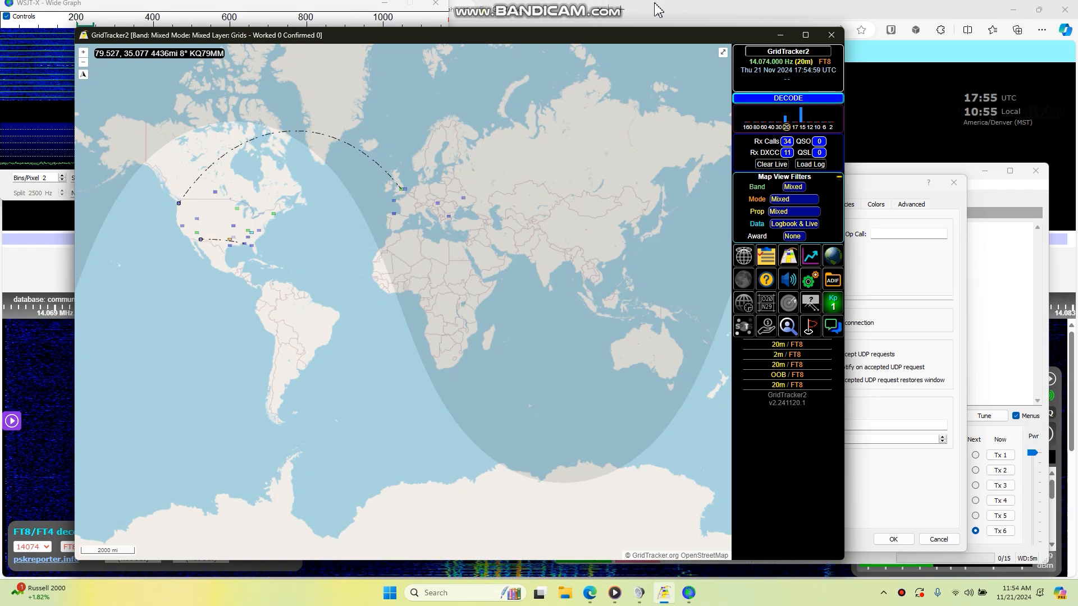
Step: Look at the KiwiSDR receiver page again and return to the WSJT-X reporting settings
{"action": "left_click", "coordinate": [674, 10]}
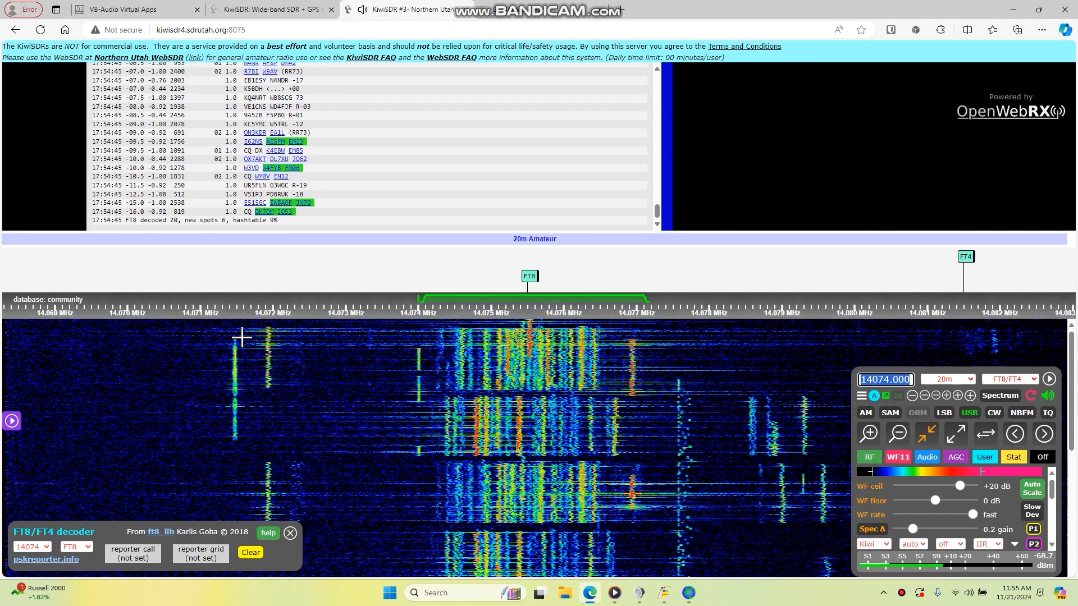
{"action": "left_click", "coordinate": [689, 596]}
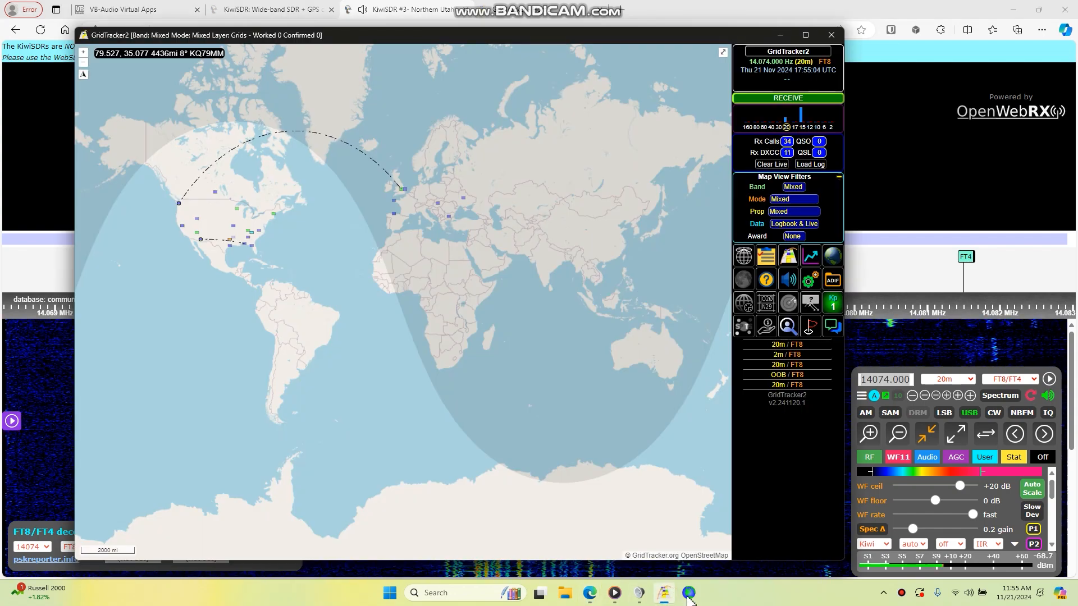
{"action": "mouse_move", "coordinate": [689, 597]}
{"action": "left_click", "coordinate": [749, 537]}
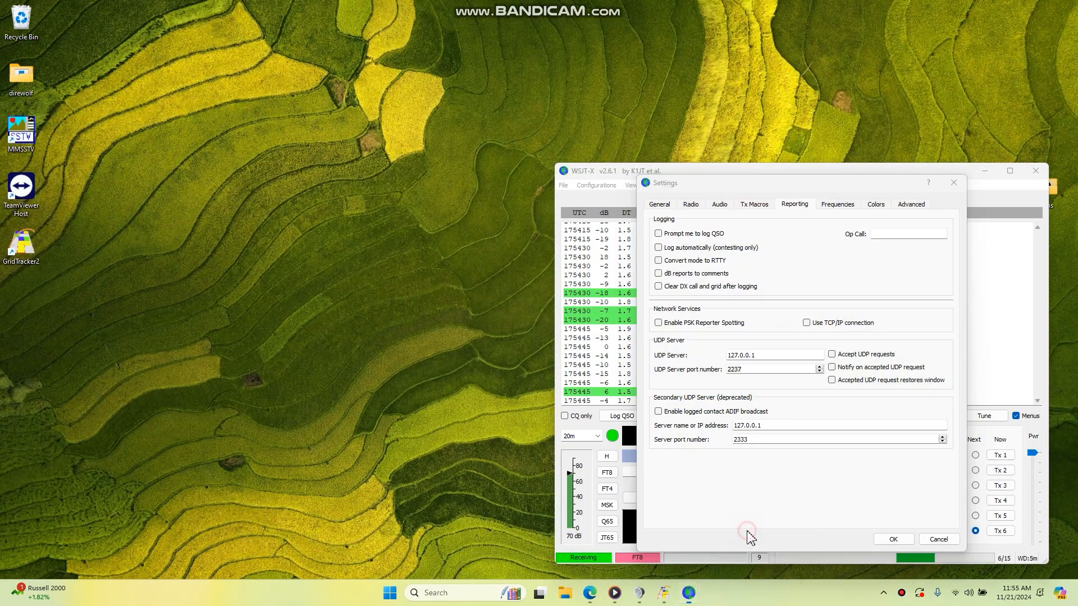
Step: Close the WSJT-X settings and switch to GridTracker2 to examine the received stations across North America and Europe on its map
{"action": "left_click", "coordinate": [952, 184]}
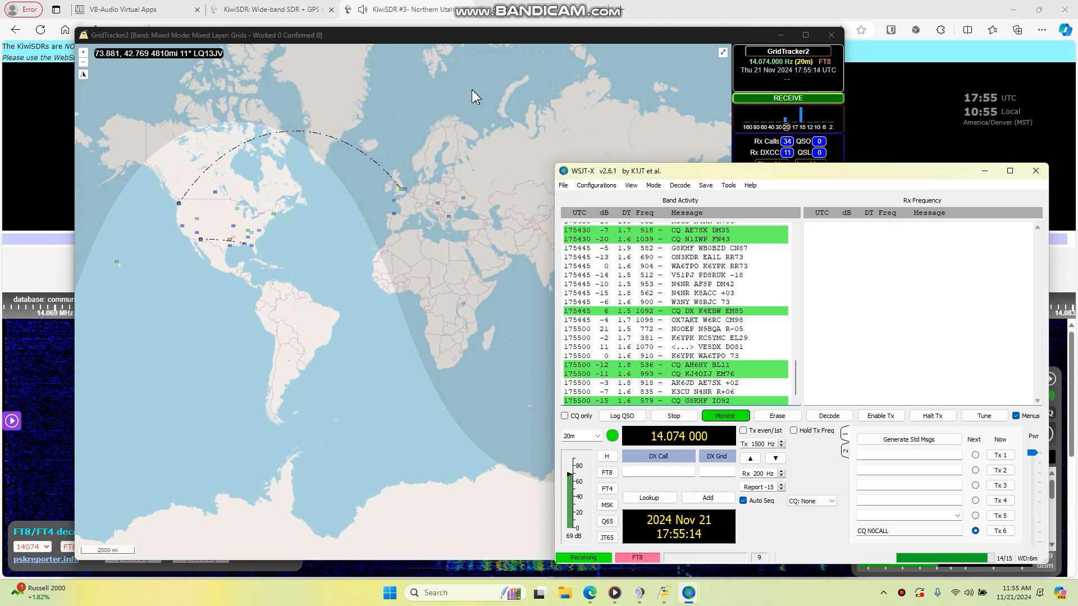
{"action": "left_click", "coordinate": [425, 34]}
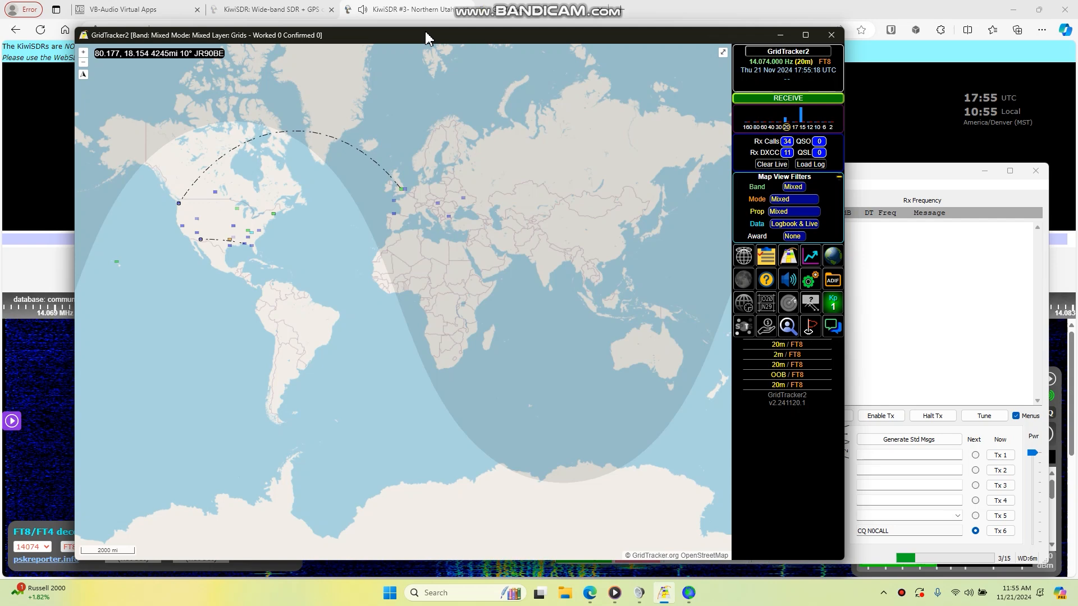
{"action": "mouse_move", "coordinate": [233, 166]}
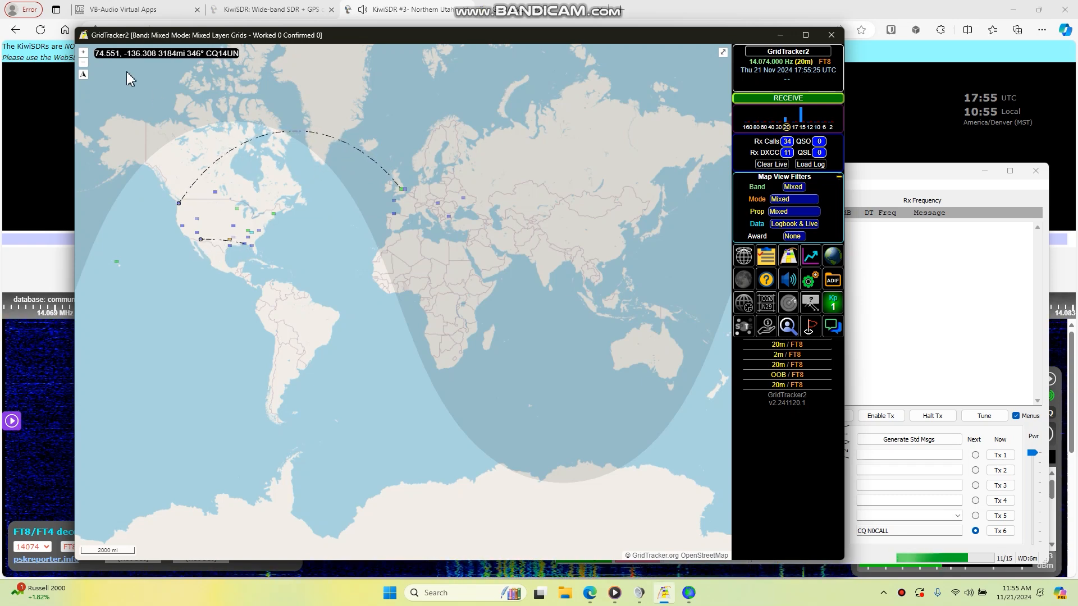
{"action": "left_click", "coordinate": [83, 53]}
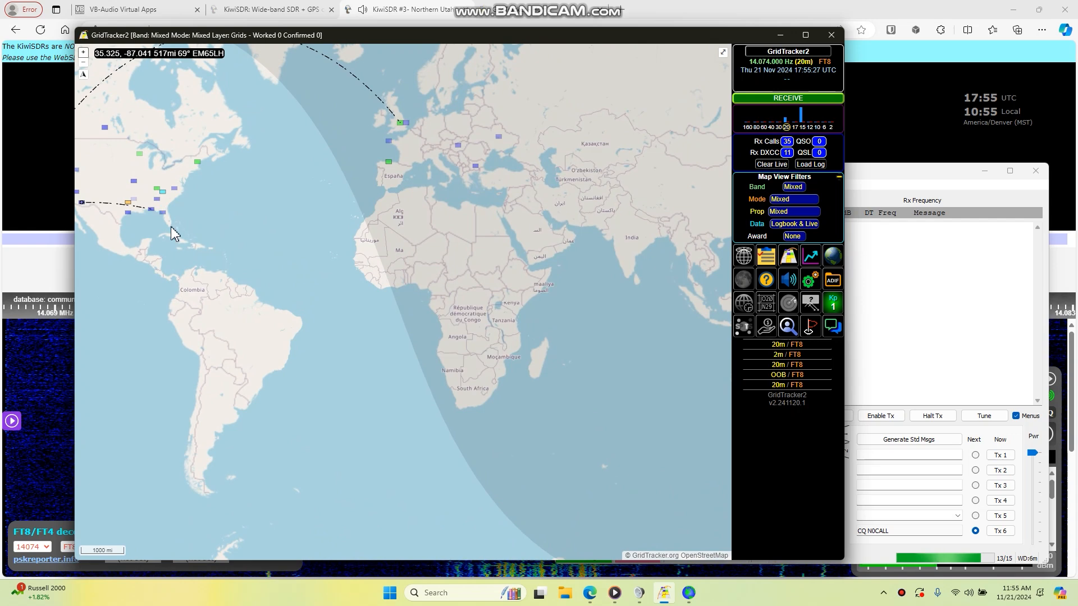
{"action": "scroll", "coordinate": [386, 267], "scroll_direction": "up", "scroll_amount": 2}
{"action": "mouse_move", "coordinate": [385, 267]}
{"action": "left_mouse_down"}
{"action": "mouse_move", "coordinate": [497, 309]}
{"action": "mouse_move", "coordinate": [368, 279]}
{"action": "left_mouse_up"}
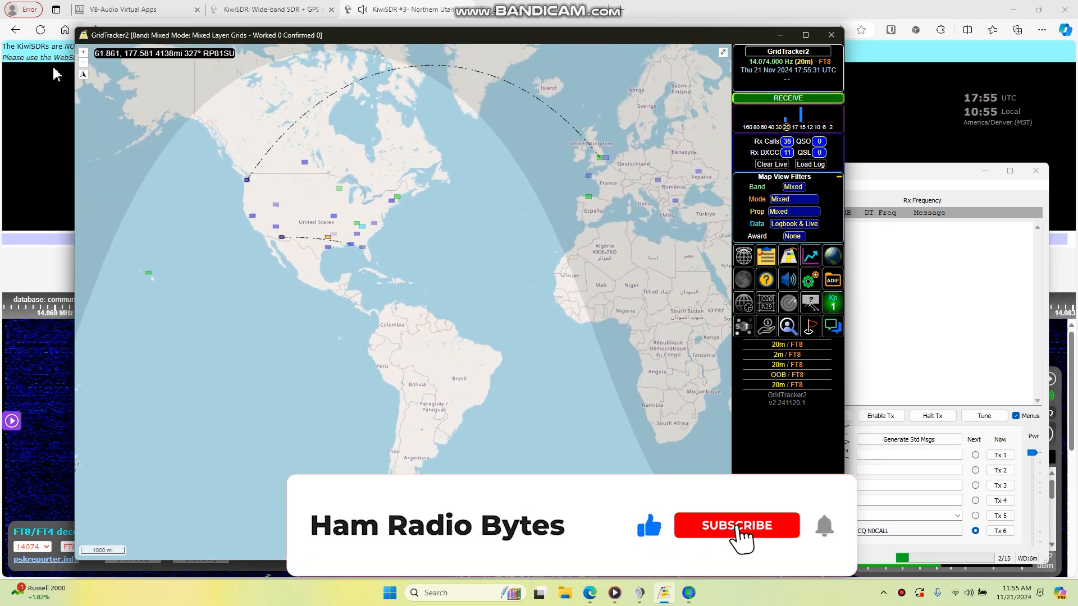
{"action": "left_click", "coordinate": [84, 63]}
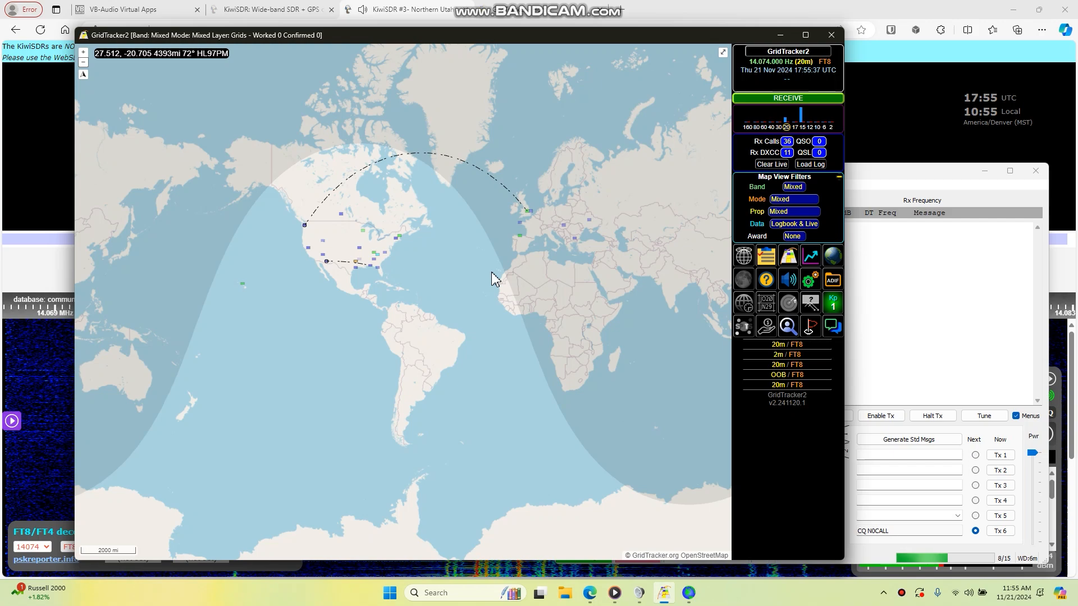
{"action": "left_click", "coordinate": [435, 10]}
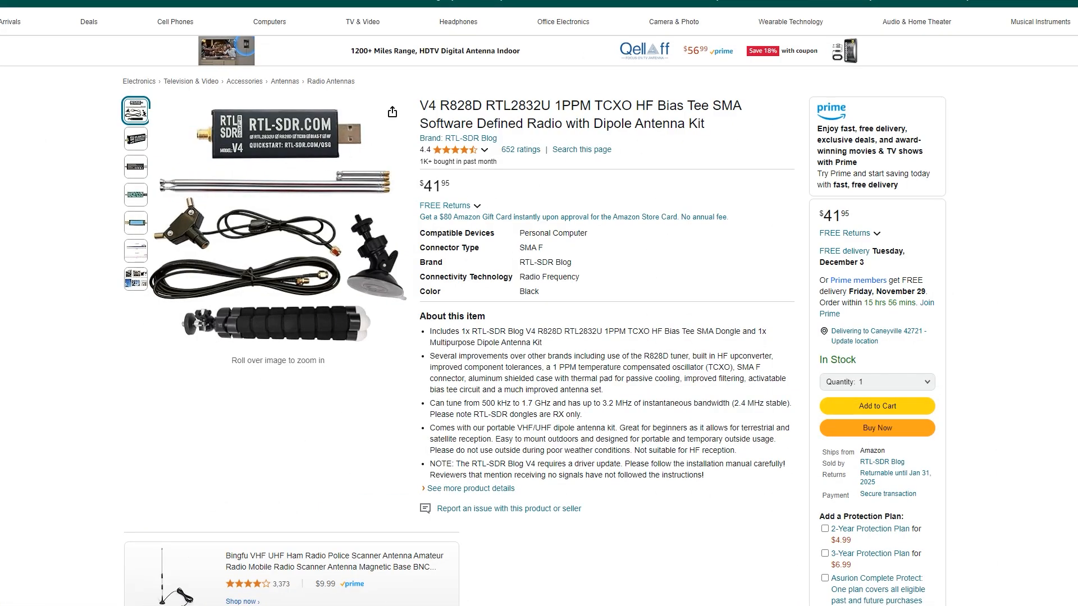
Step: Look through the RTL-SDR Blog V4 dipole antenna kit product page, including its similar items, and return to the product details
{"action": "scroll", "coordinate": [539, 303], "scroll_direction": "down", "scroll_amount": 9}
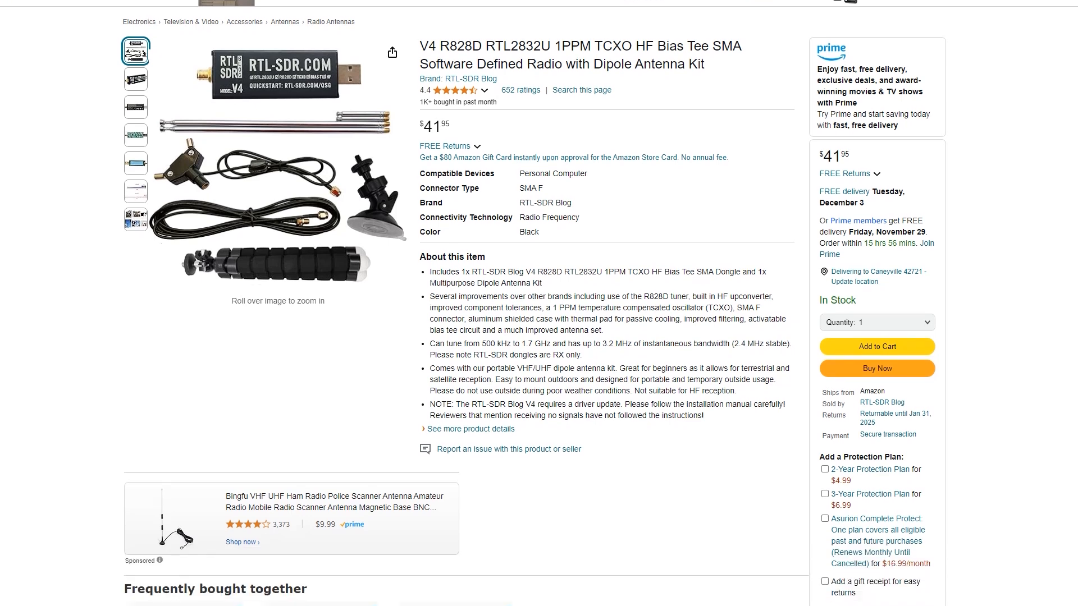
{"action": "scroll", "coordinate": [539, 303], "scroll_direction": "down", "scroll_amount": 7}
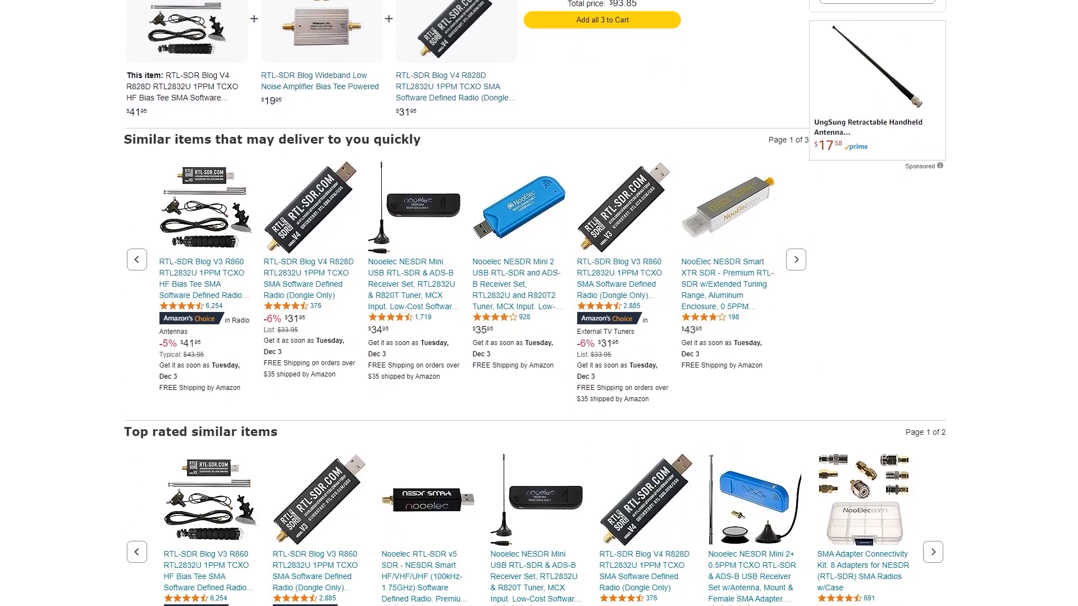
{"action": "scroll", "coordinate": [539, 304], "scroll_direction": "up", "scroll_amount": 17}
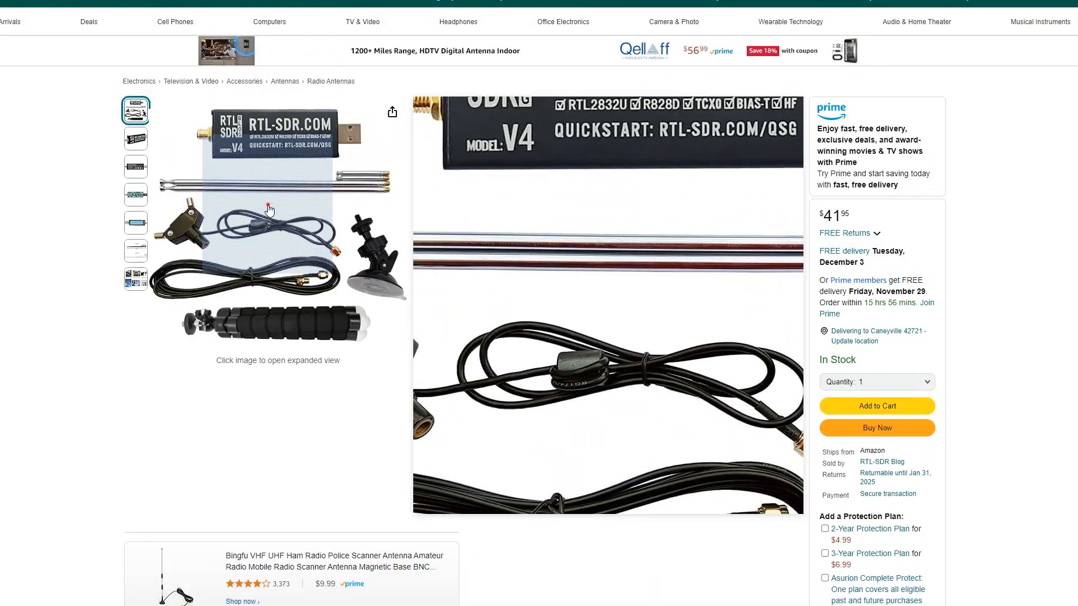
Step: View the enlarged product photos of the RTL-SDR Blog V4 kit, including the dongle's front, back and circuit board
{"action": "left_click", "coordinate": [268, 205]}
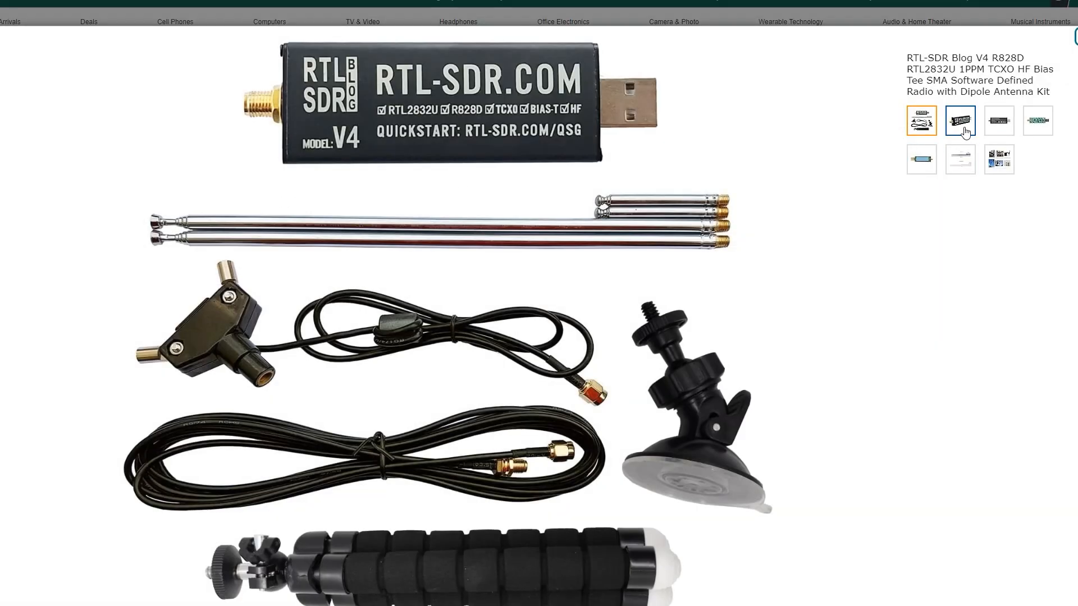
{"action": "left_click", "coordinate": [965, 130]}
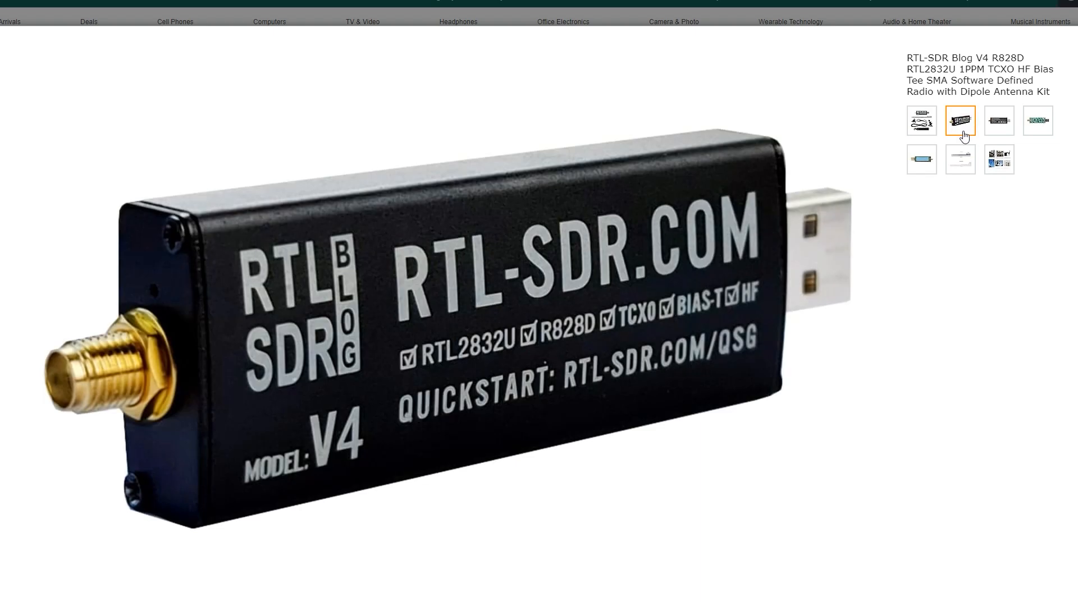
{"action": "left_click", "coordinate": [995, 131]}
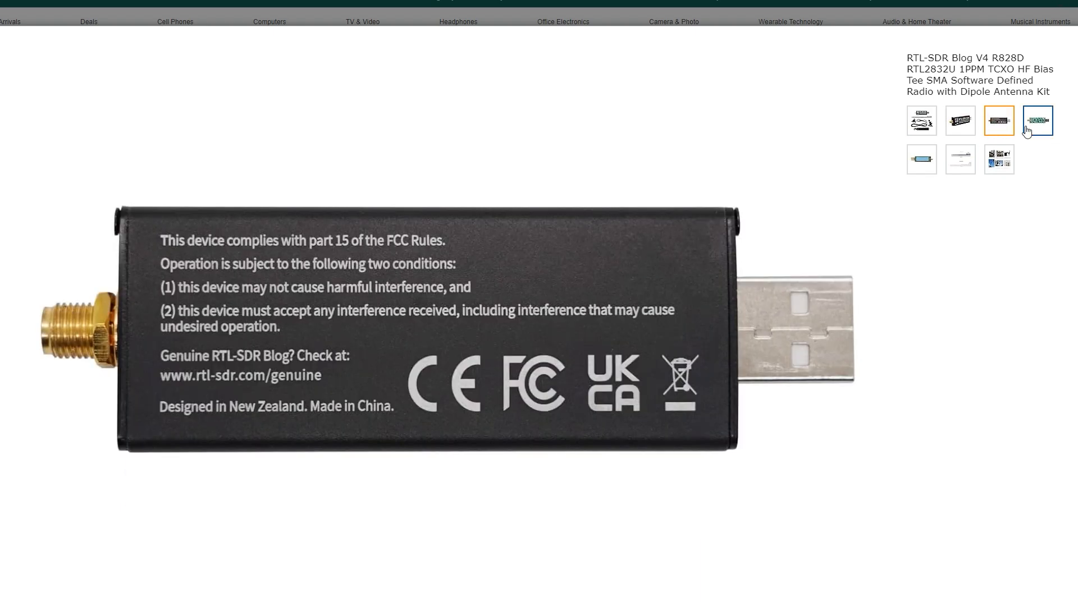
{"action": "left_click", "coordinate": [1036, 129]}
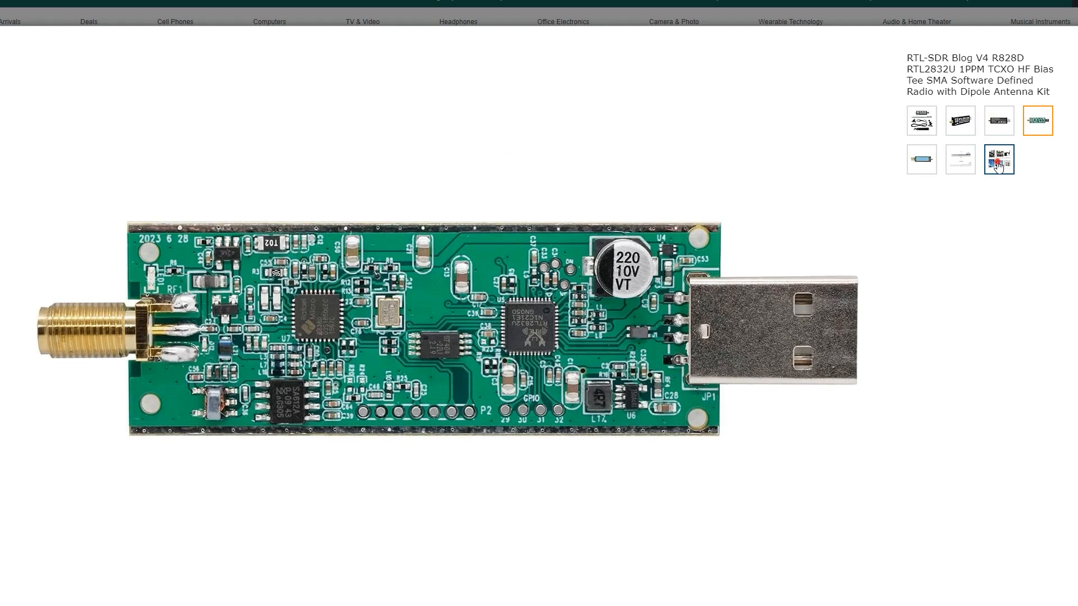
{"action": "left_click", "coordinate": [1001, 163]}
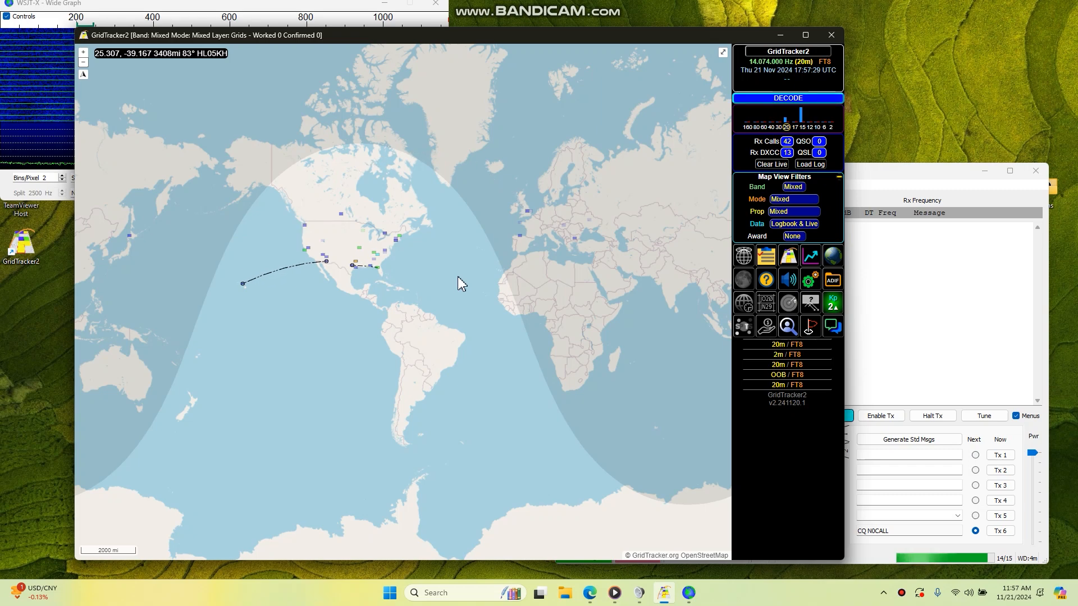
Step: Check the WSJT-X decodes, then return to GridTracker2, toggle the day/night overlay off and on, and show the moon on the map
{"action": "left_click", "coordinate": [874, 282]}
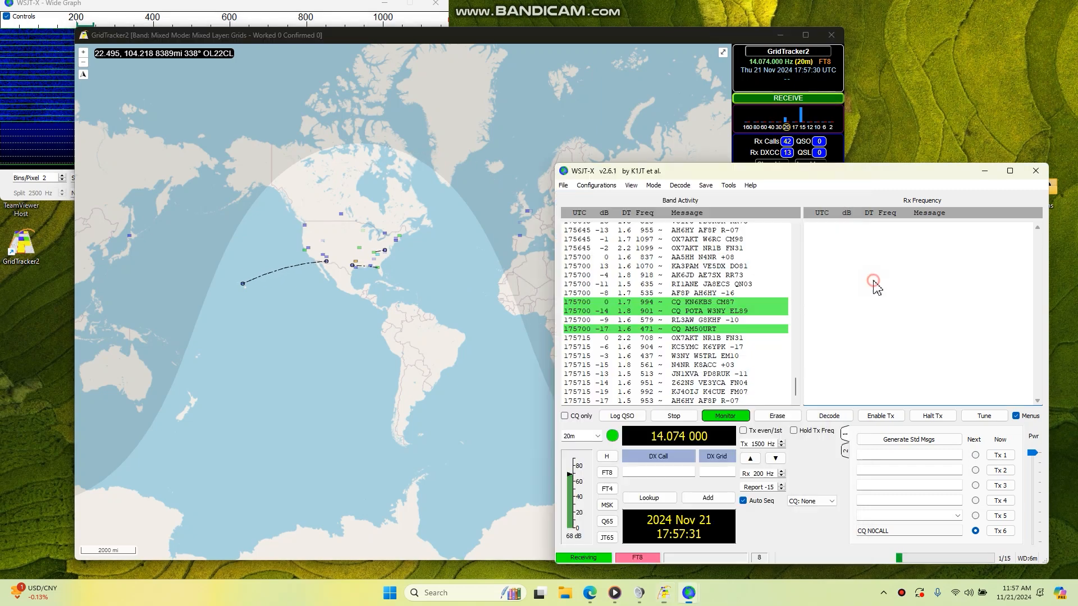
{"action": "key", "text": "alt+Tab"}
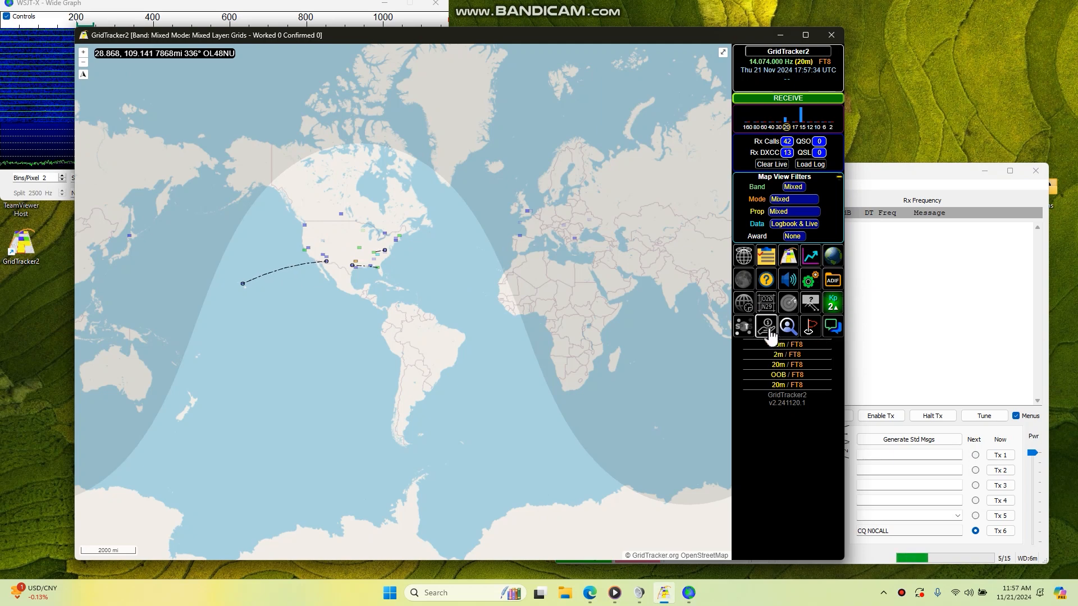
{"action": "left_click", "coordinate": [831, 256]}
{"action": "left_click", "coordinate": [831, 256]}
{"action": "left_click", "coordinate": [746, 283]}
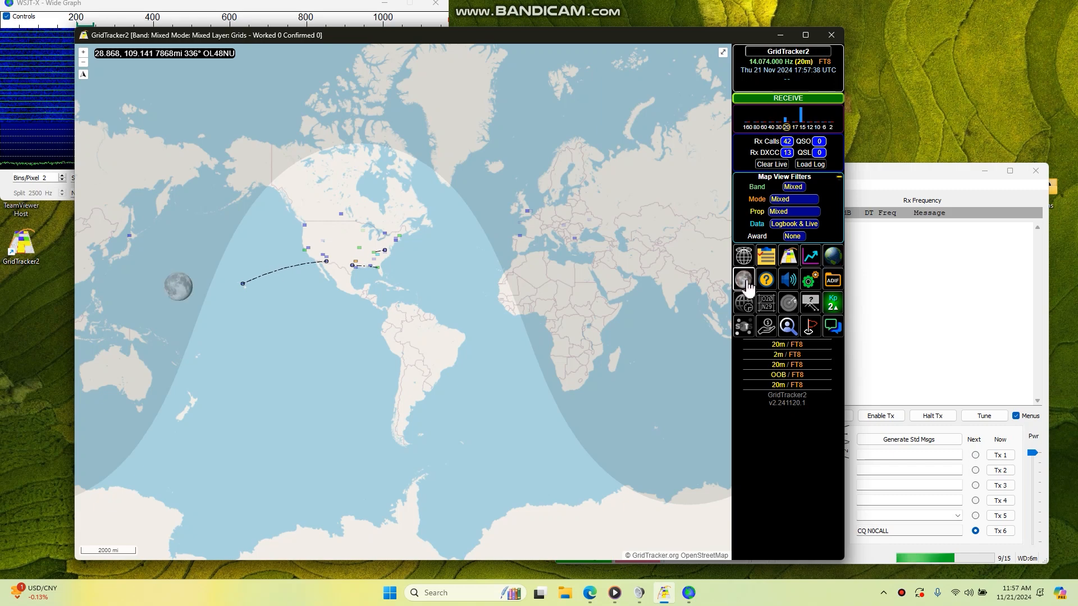